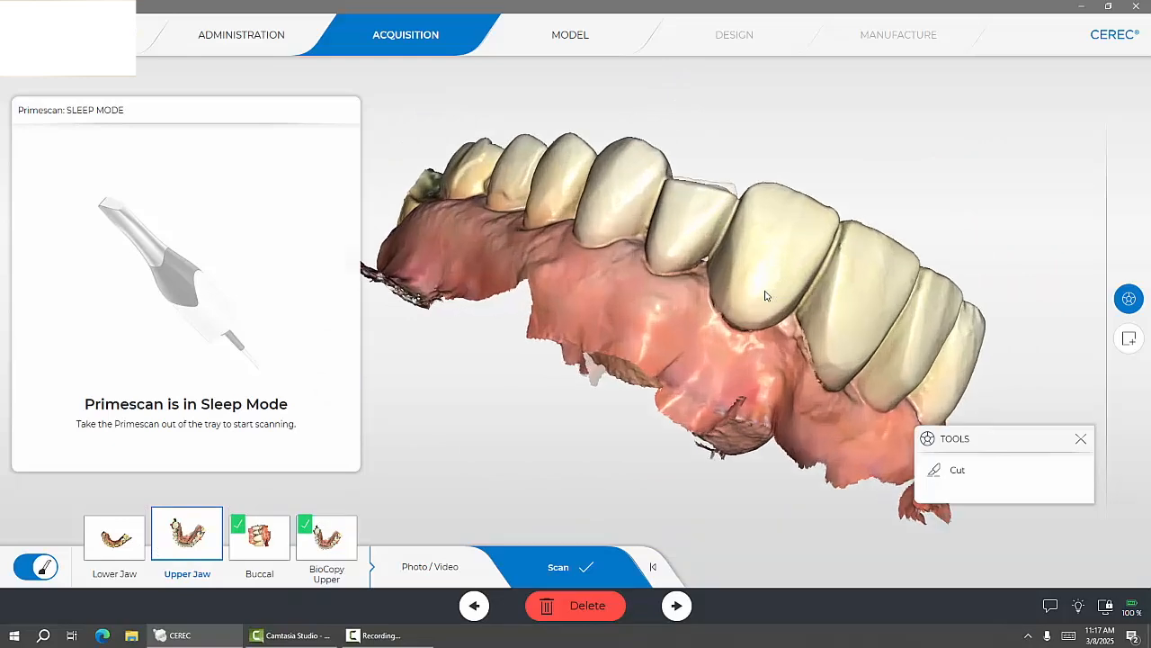
Step: Review the upper jaw, buccal and lower jaw scans
drag(694, 268, 641, 345)
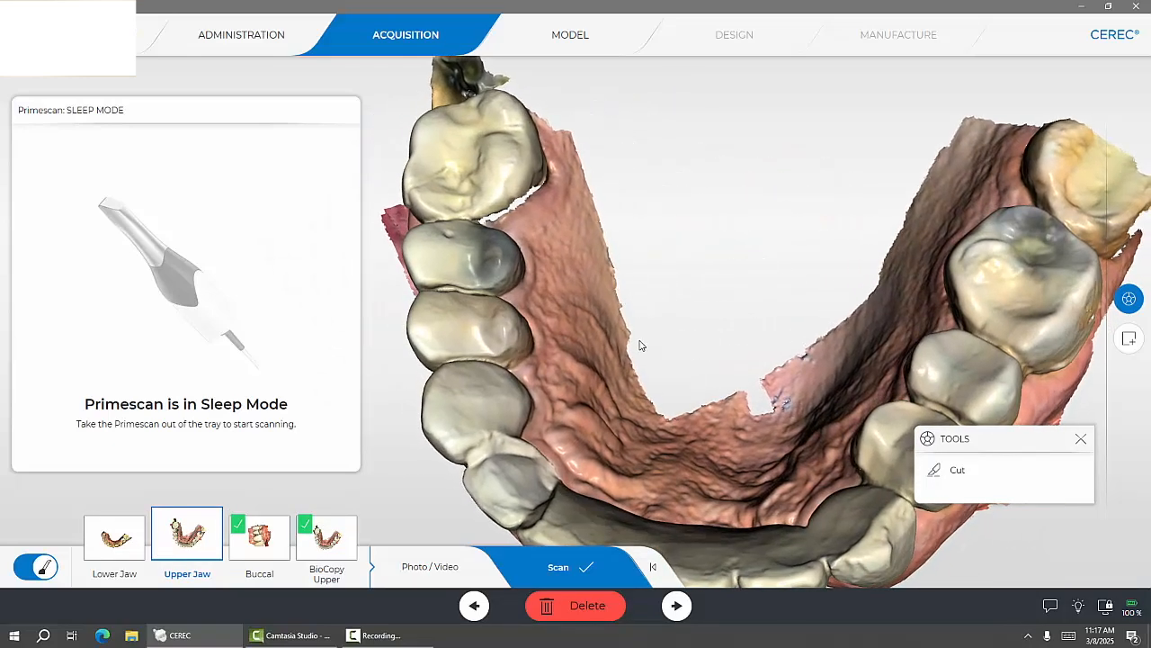
click(261, 534)
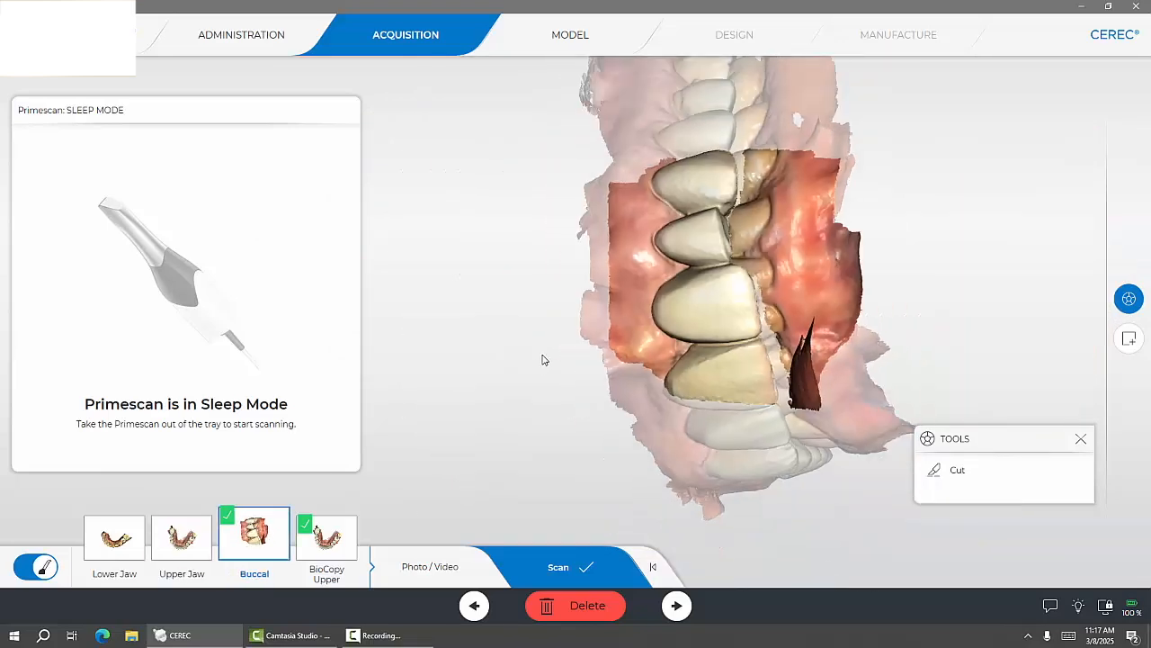
click(110, 543)
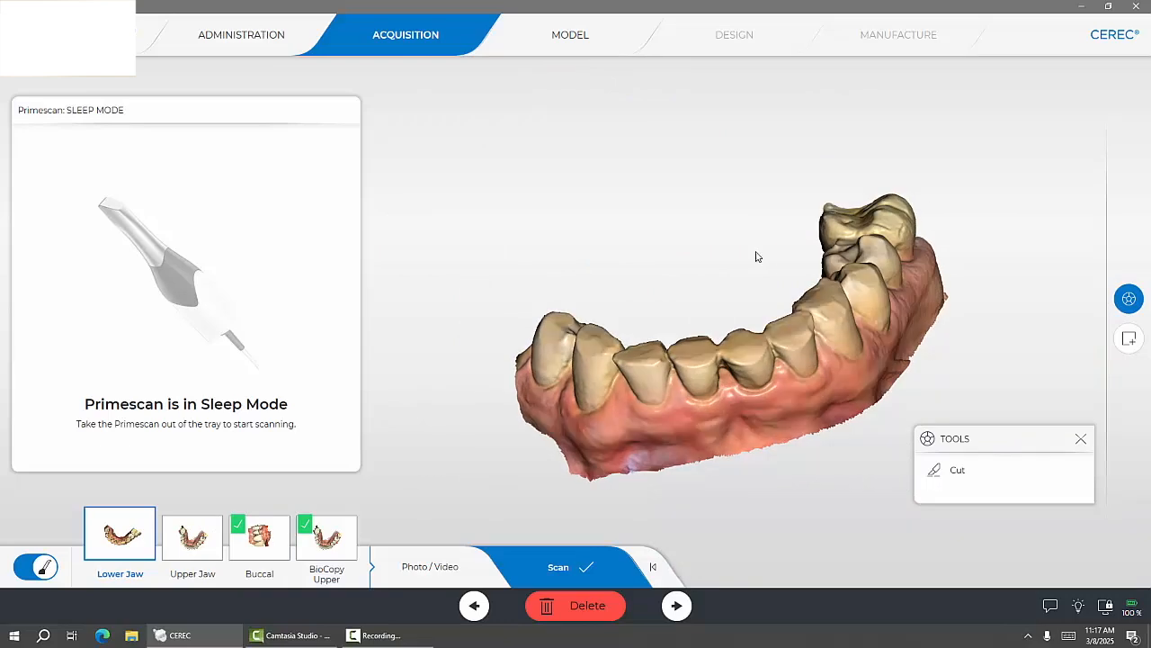
Step: Go to the model phase and trace a closed magnetic margin line around the preparation on tooth 10
click(576, 43)
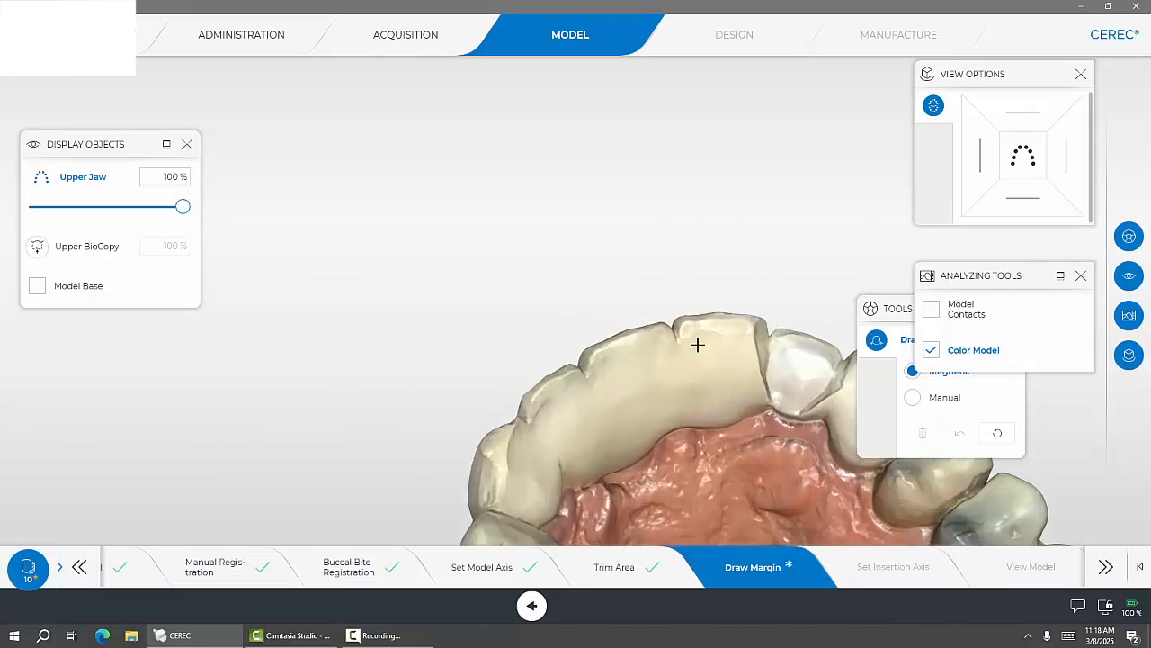
drag(579, 371, 599, 423)
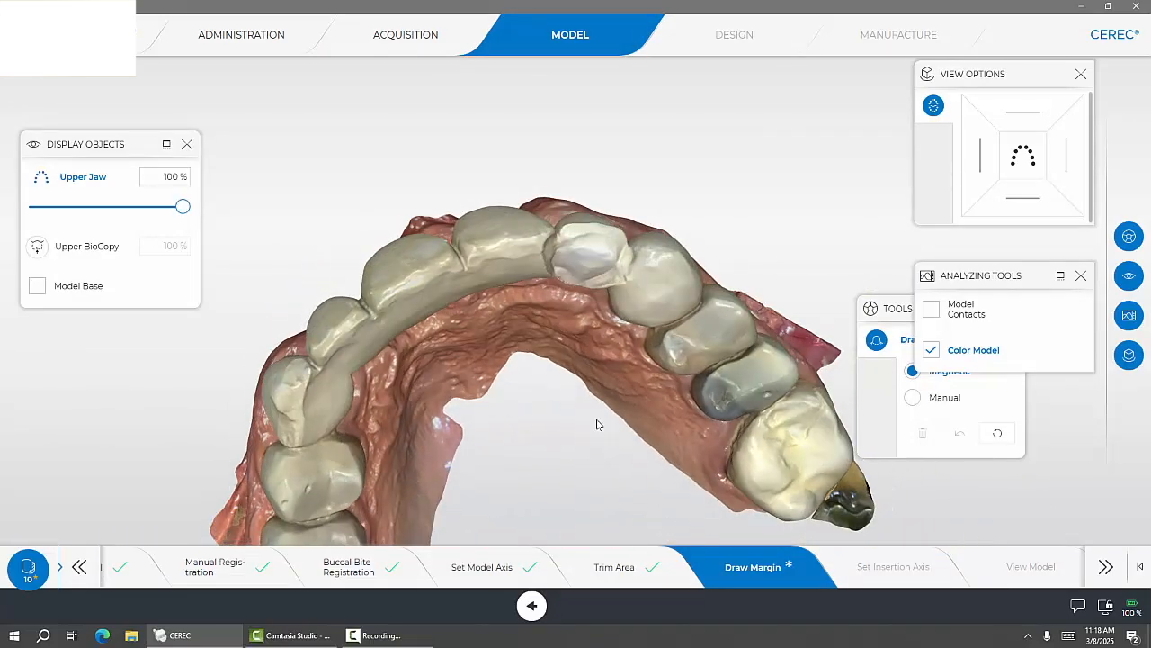
drag(604, 361, 604, 254)
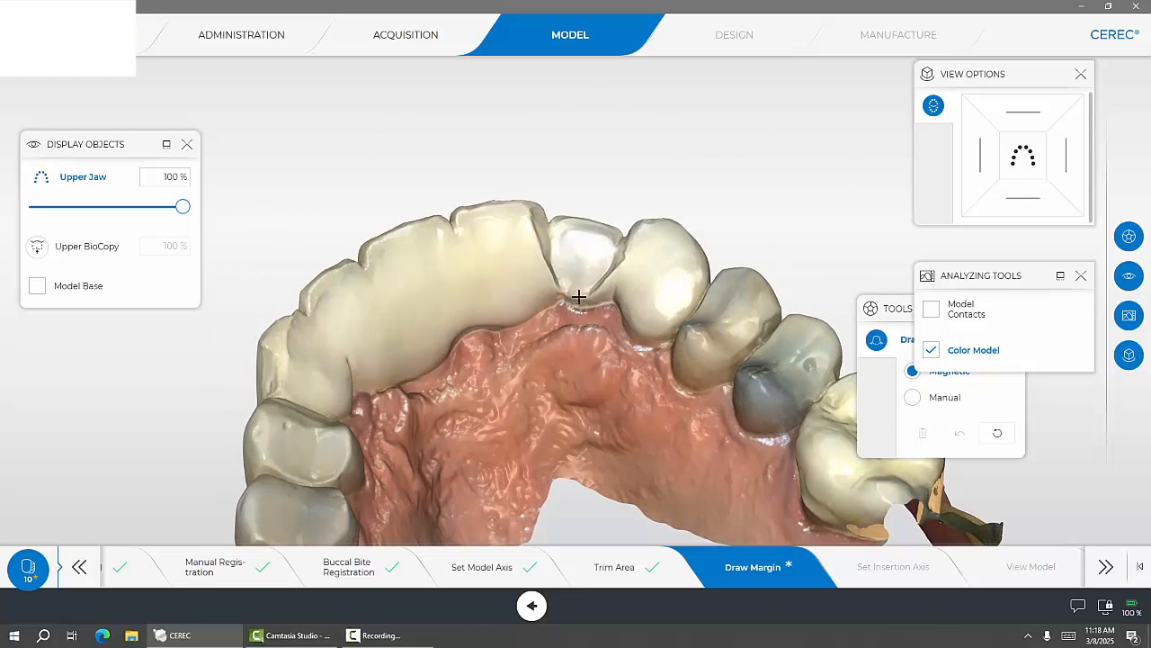
click(626, 239)
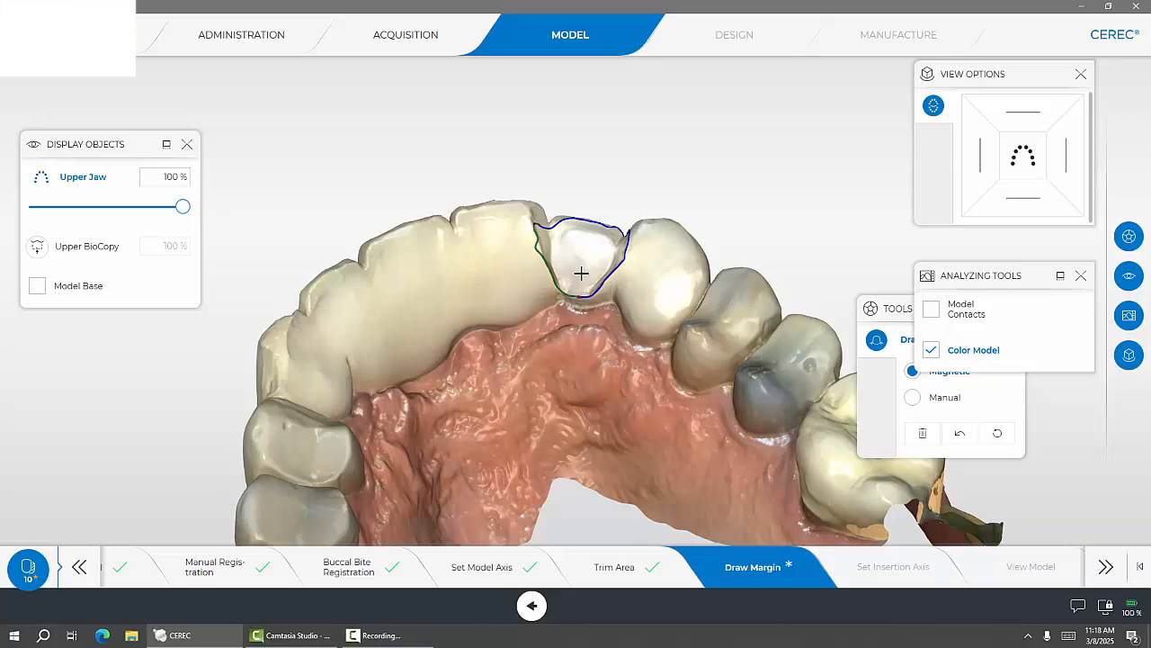
click(597, 285)
Step: Redraw the mesial section of tooth 10's margin in Manual mode to cut off the bulge onto the neighboring tooth
scroll(642, 309, up, 5)
right_drag(642, 310, 669, 449)
drag(578, 321, 565, 343)
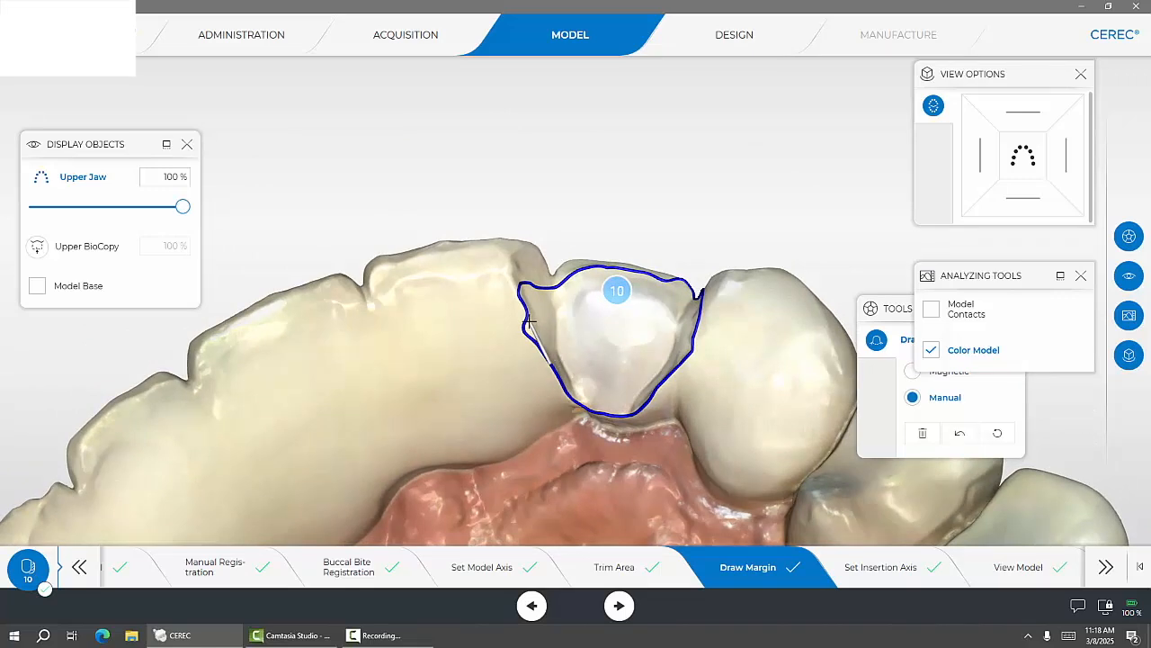
drag(527, 306, 536, 292)
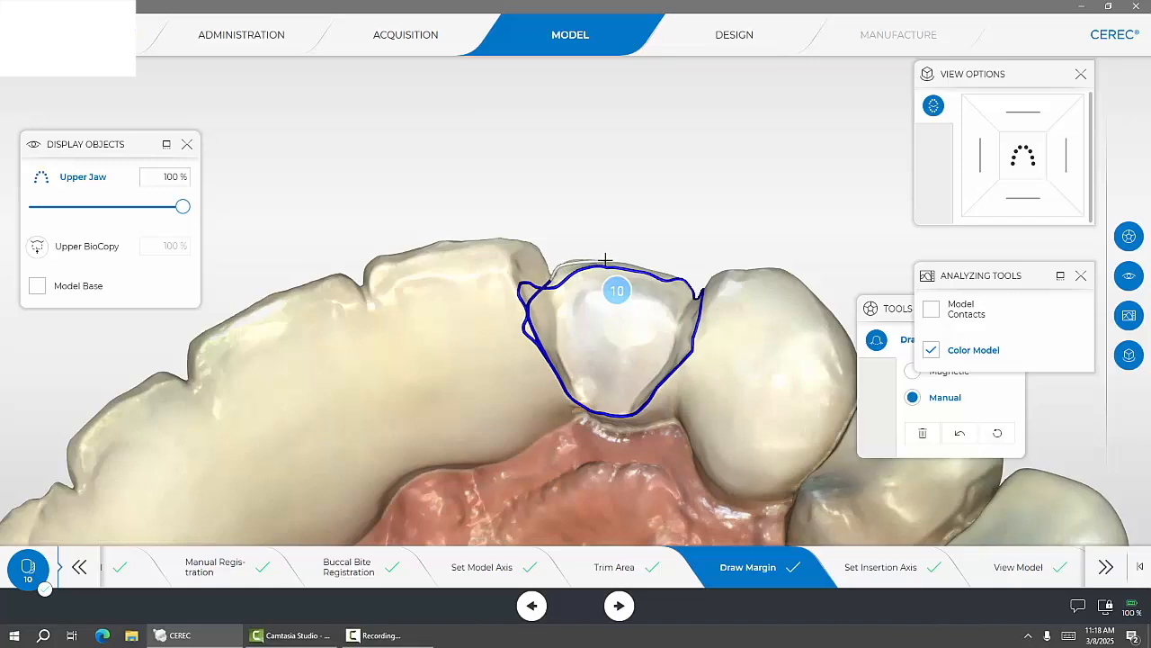
Step: Close the analyzing tools and redraw the facial section of tooth 10's margin in Magnetic mode along the preparation edge
middle_drag(595, 261, 583, 313)
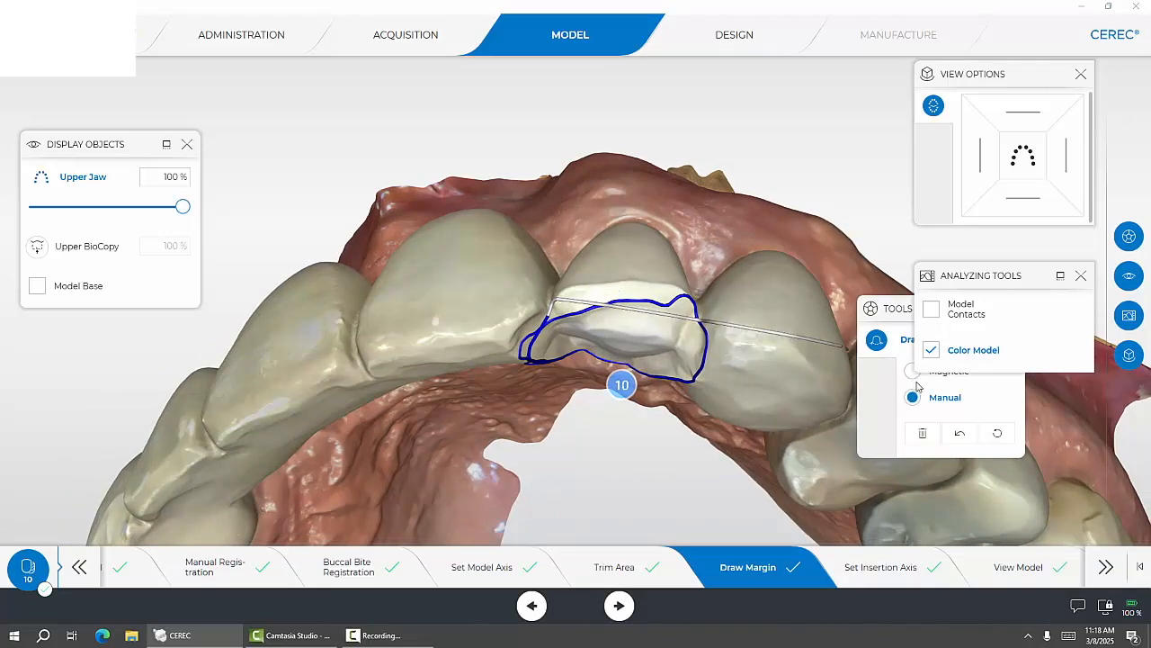
click(1081, 276)
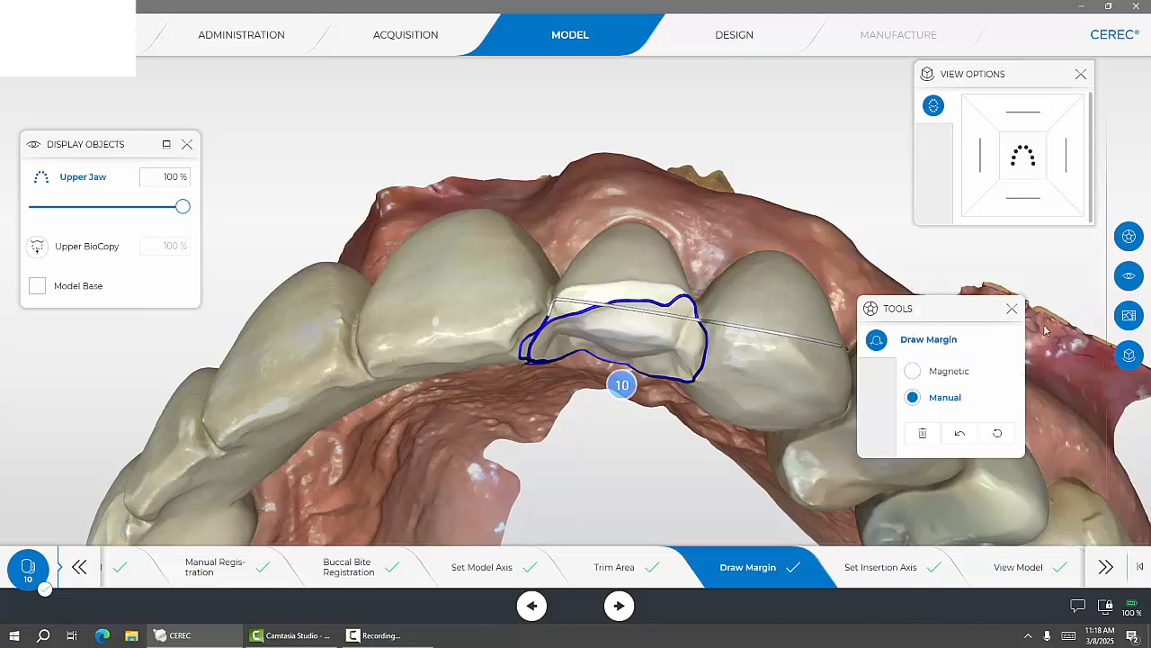
click(913, 370)
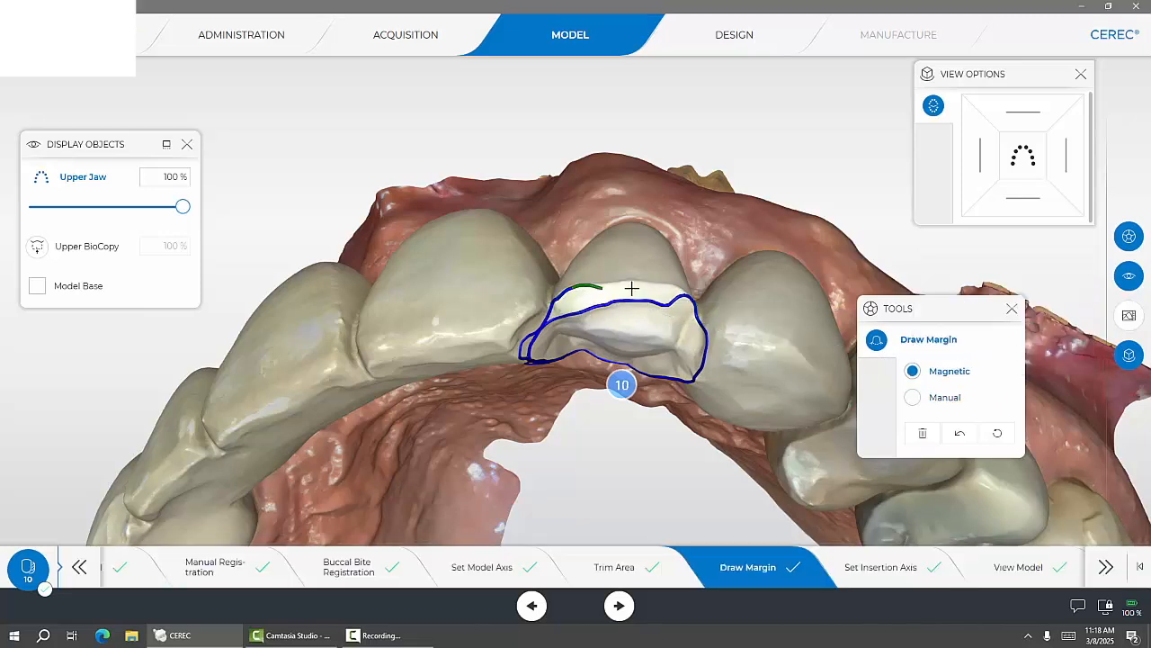
click(690, 301)
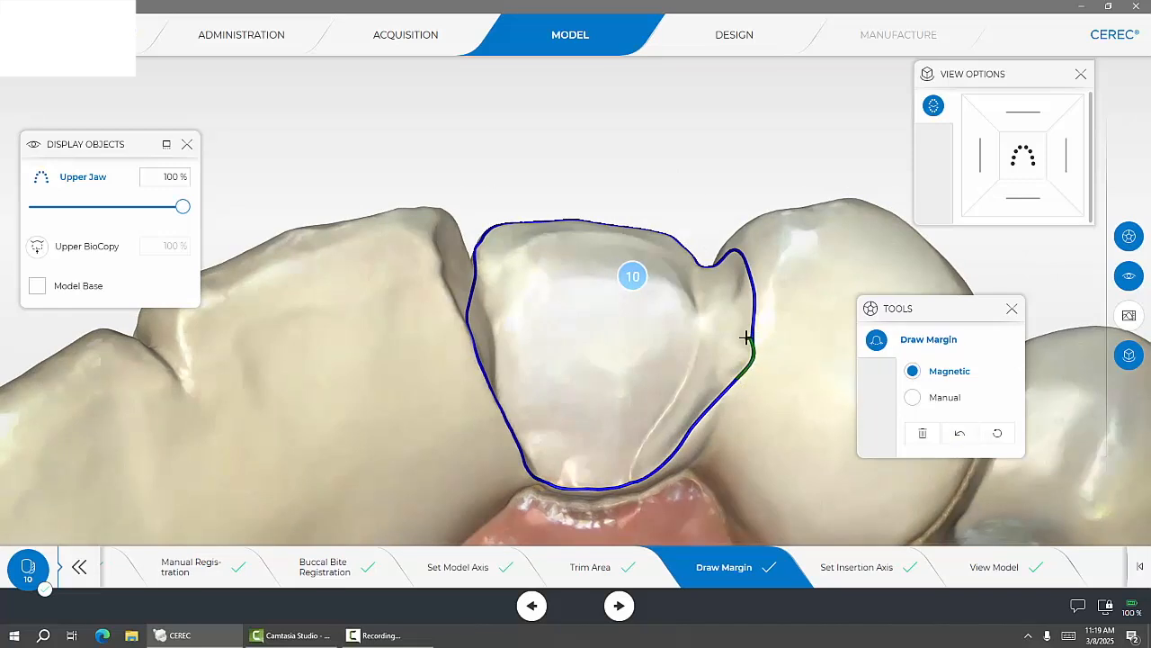
Step: Correct the distal corner and the mesial facial section of tooth 10's margin in Manual mode
click(743, 297)
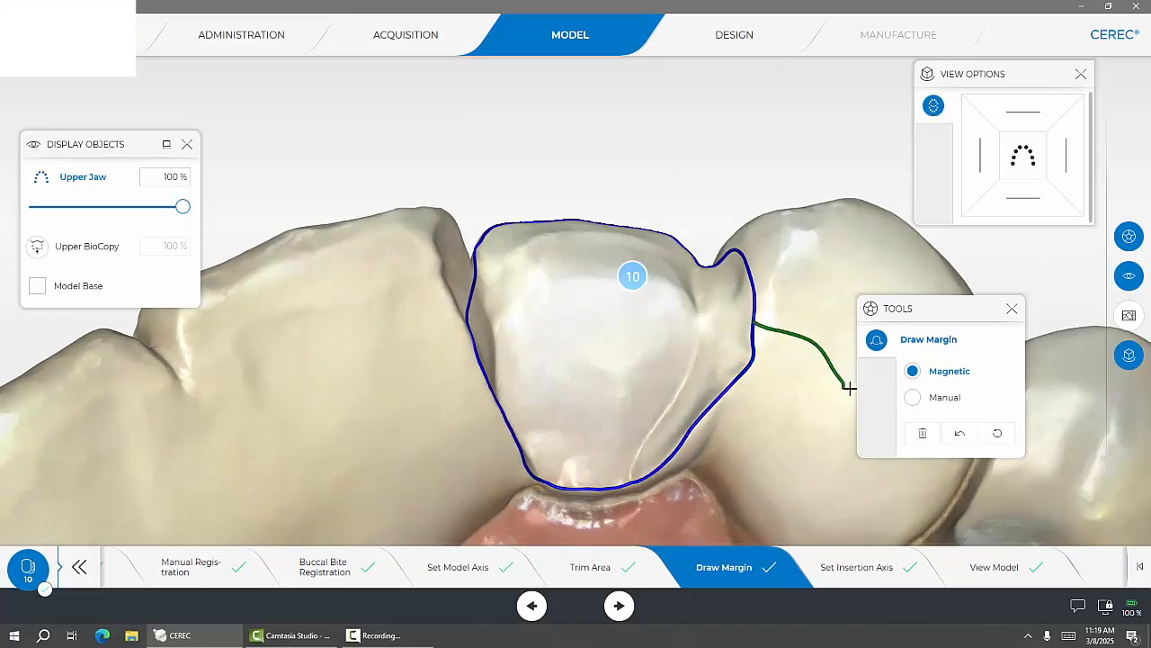
click(913, 397)
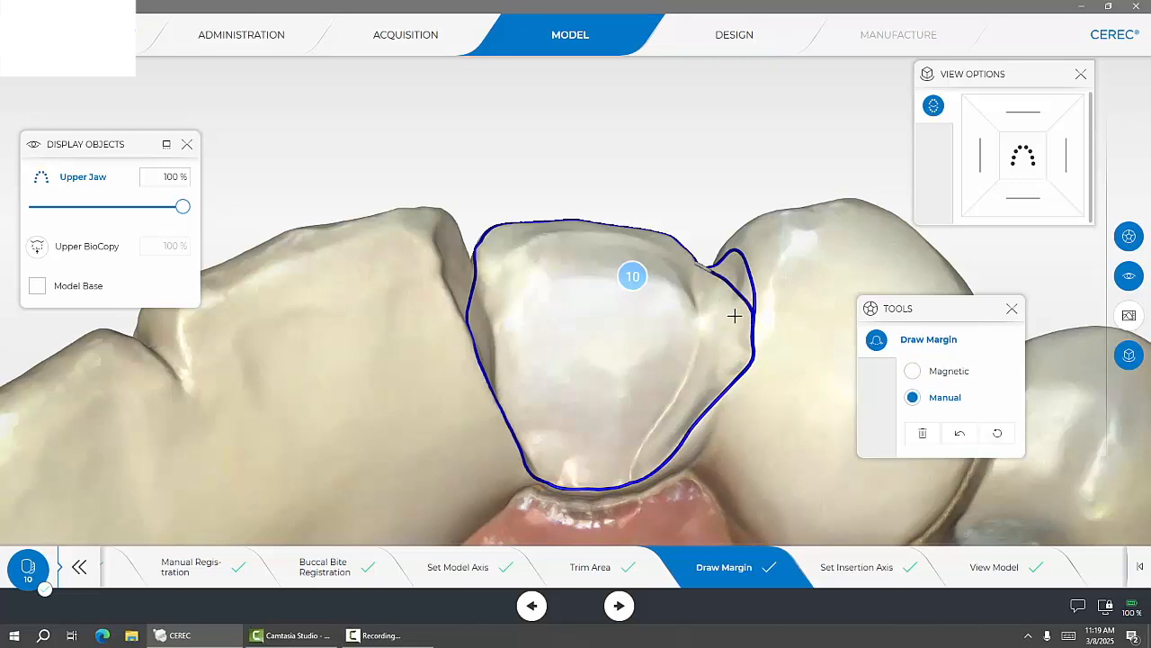
click(688, 287)
drag(580, 252, 573, 298)
mouse_move(501, 325)
mouse_down()
mouse_move(511, 282)
mouse_move(491, 341)
mouse_up()
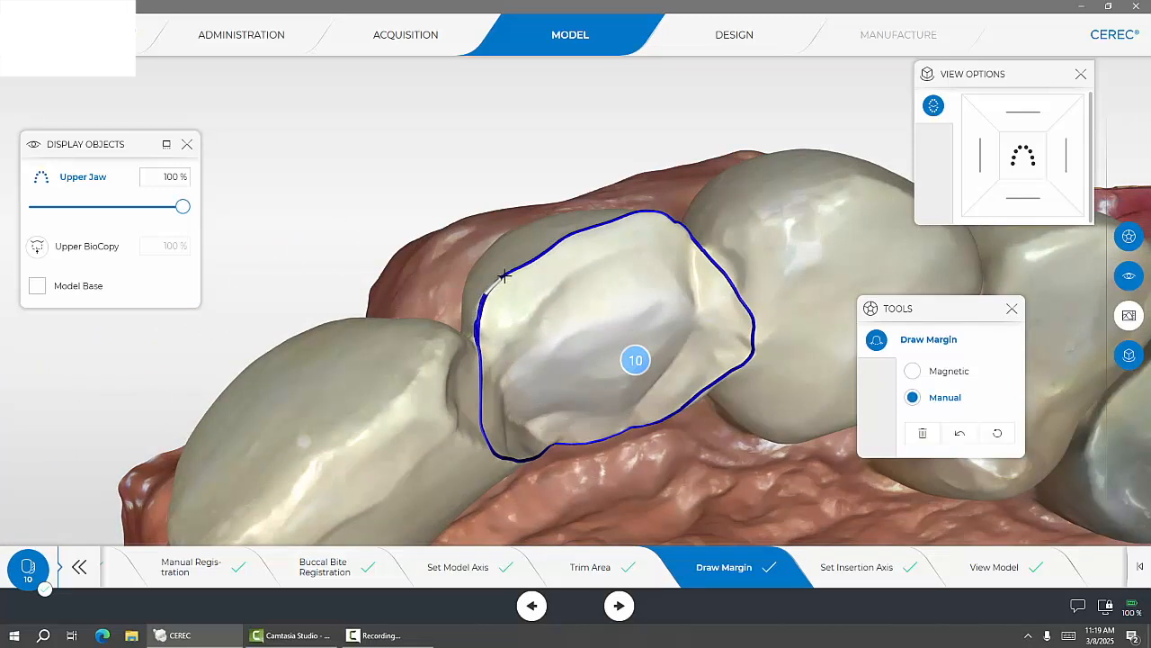
Step: Smooth the remaining irregularity on tooth 10's facial margin manually and proceed to the restoration design
scroll(702, 380, down, 3)
drag(621, 338, 623, 422)
scroll(662, 331, up, 3)
drag(660, 330, 666, 335)
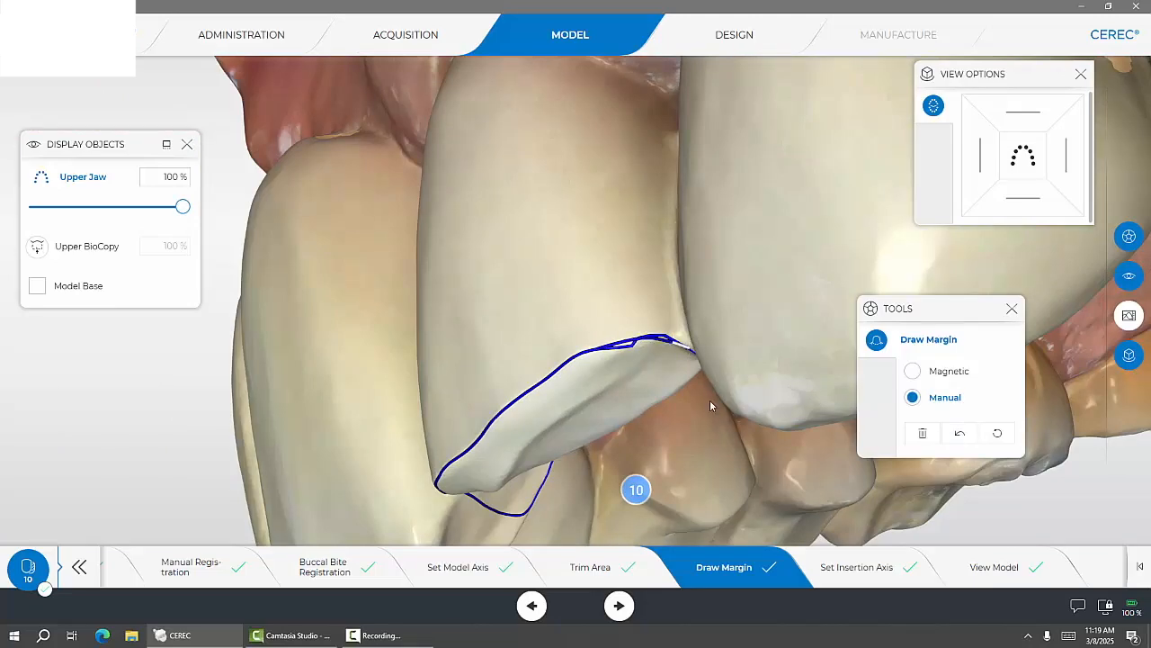
scroll(719, 438, down, 3)
drag(707, 440, 665, 493)
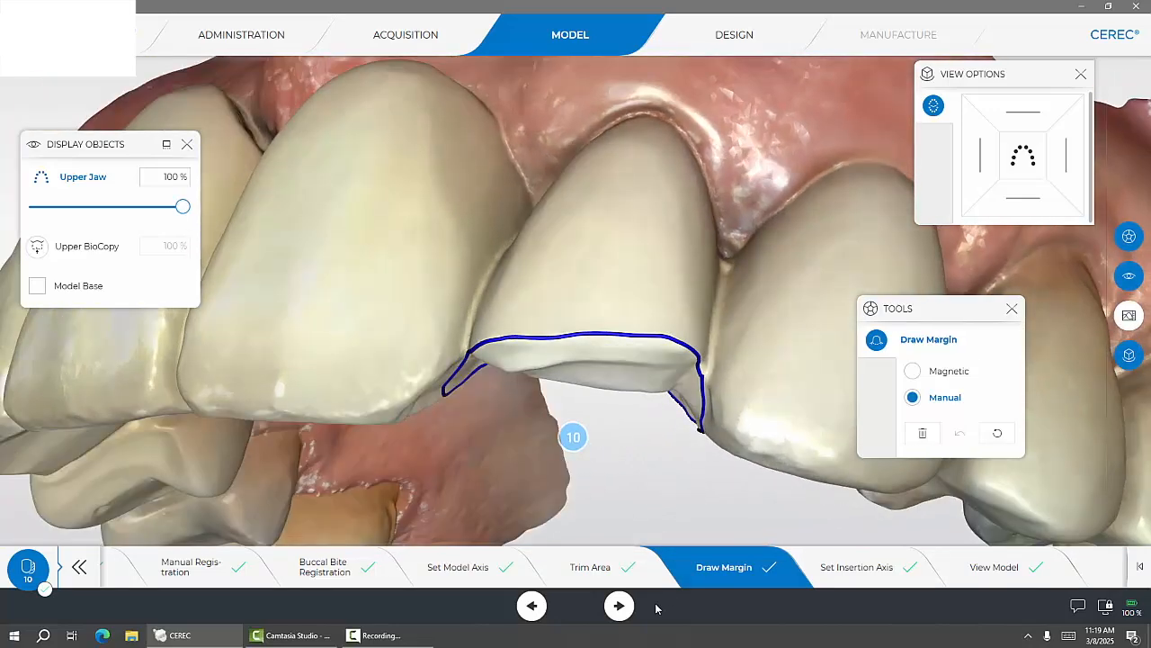
click(623, 609)
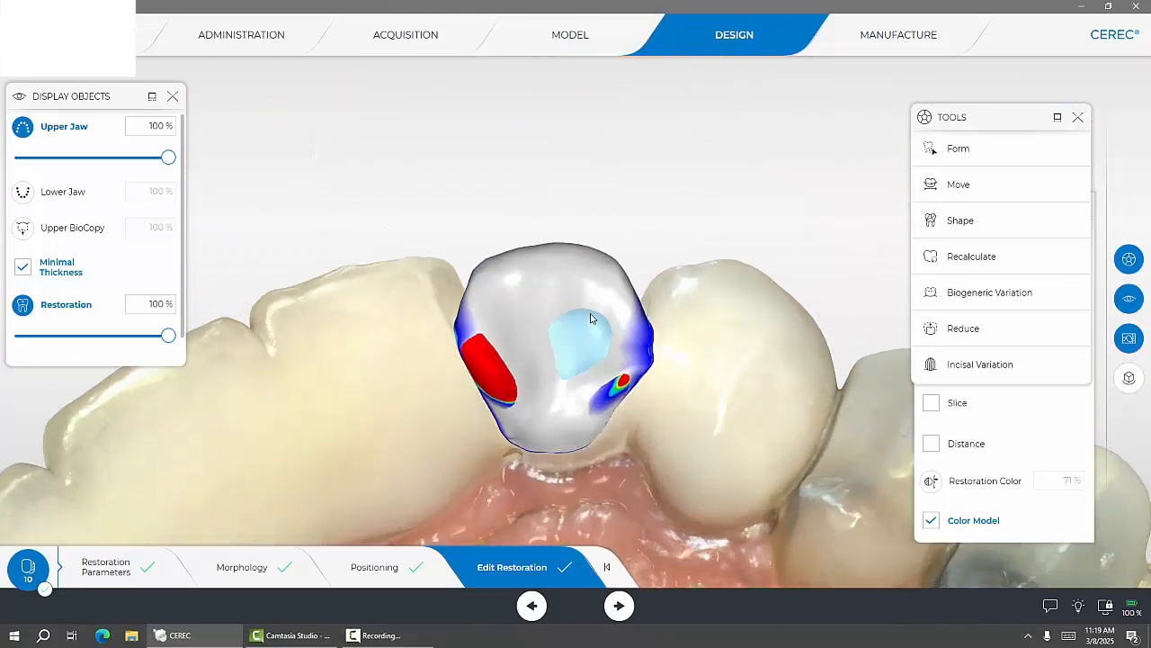
Step: Lengthen the incisal edge of the restoration with the circular 2-Directional Shape tool at size 2.78
drag(591, 318, 574, 524)
drag(627, 458, 641, 488)
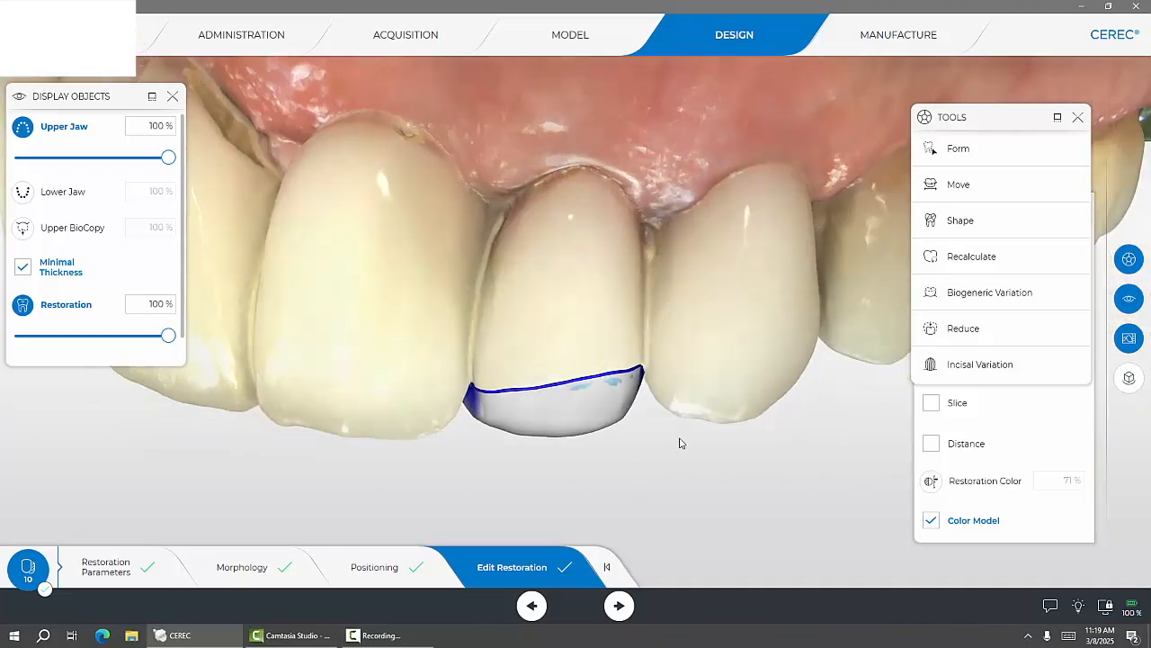
drag(689, 435, 756, 408)
right_click(755, 408)
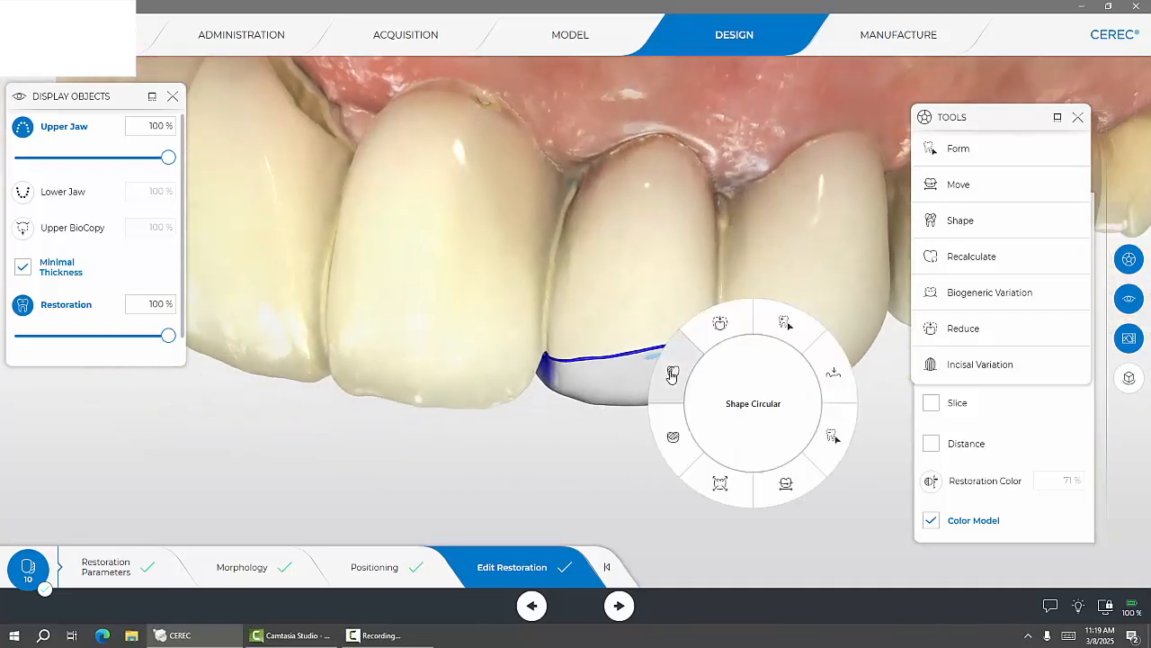
click(637, 418)
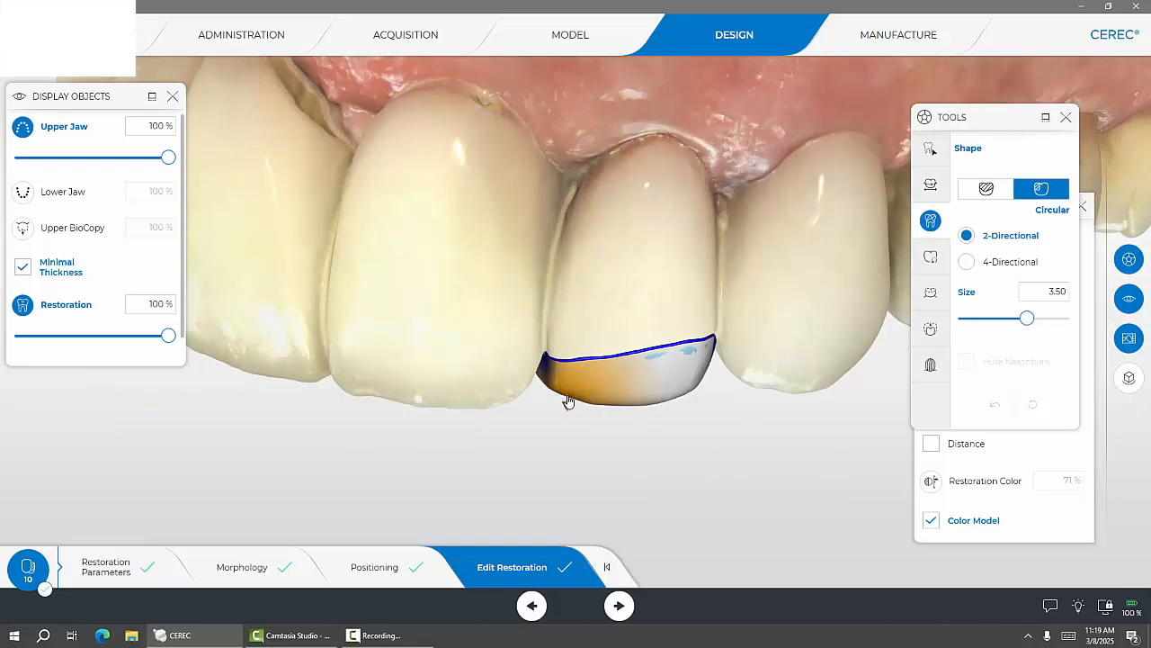
scroll(568, 410, down, 4)
drag(567, 397, 566, 410)
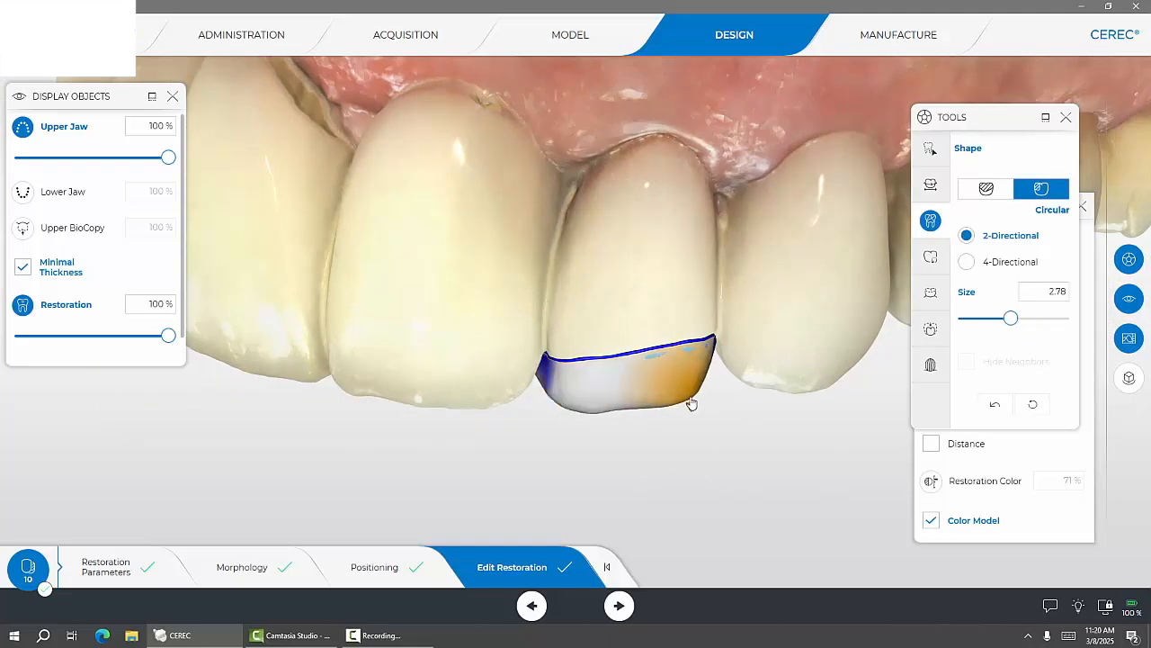
drag(625, 411, 629, 416)
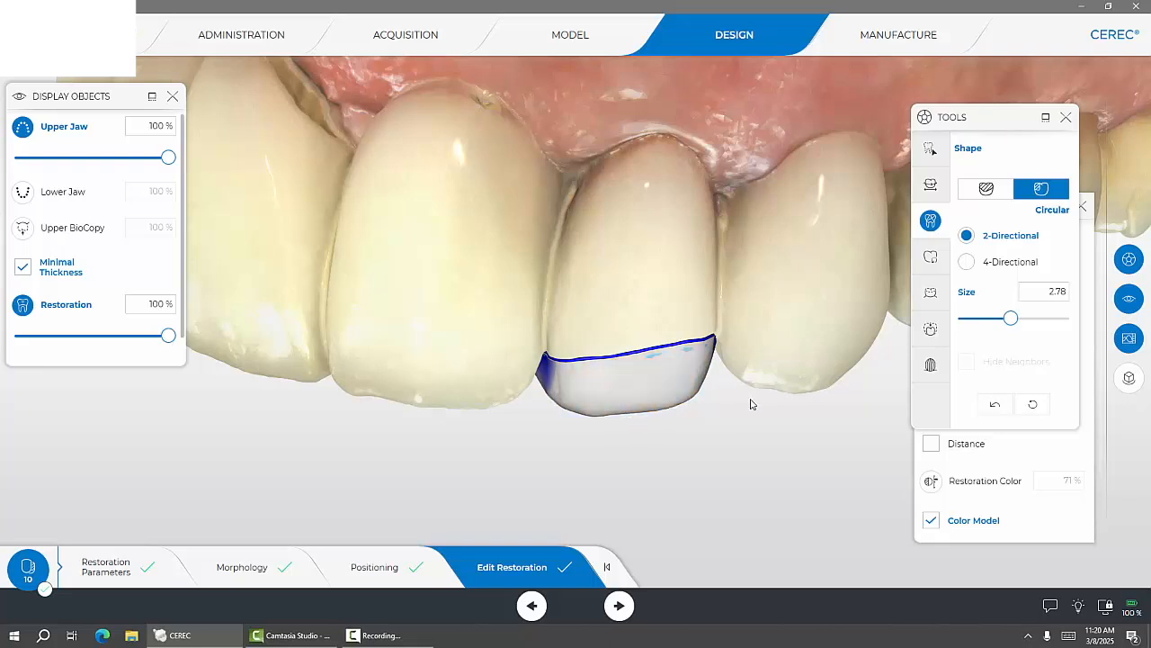
Step: Pull out the distal incisal corner of the restoration with the circular 4-Directional Shape tool at size 3.00
drag(748, 399, 710, 395)
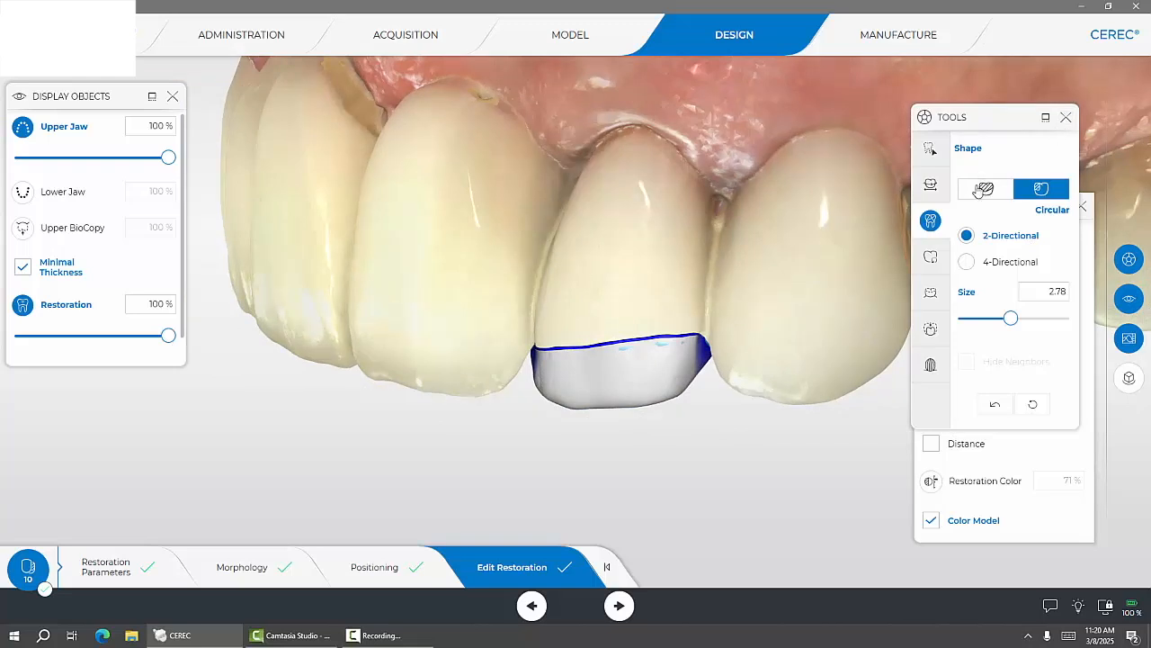
click(967, 261)
drag(727, 411, 798, 398)
right_drag(798, 399, 708, 408)
scroll(684, 404, up, 1)
drag(684, 408, 698, 408)
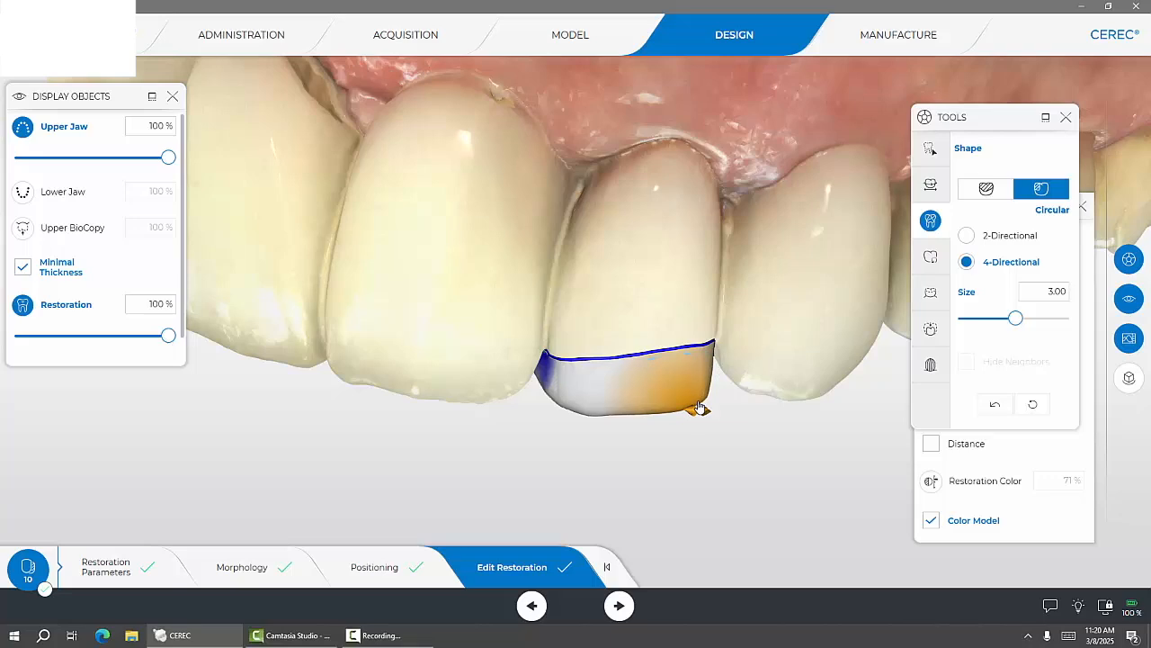
Step: Build up the lingual surface over the light blue minimal-thickness area with the 2-Directional Shape tool at size 2.38
drag(663, 442, 662, 257)
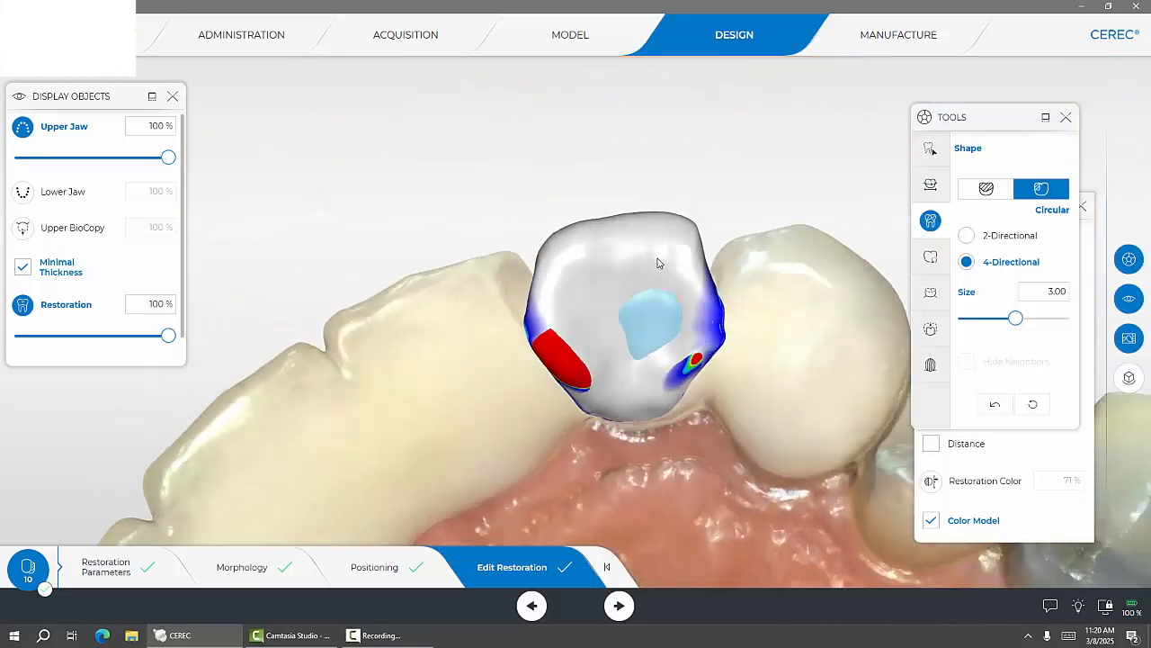
click(966, 235)
drag(835, 429, 868, 373)
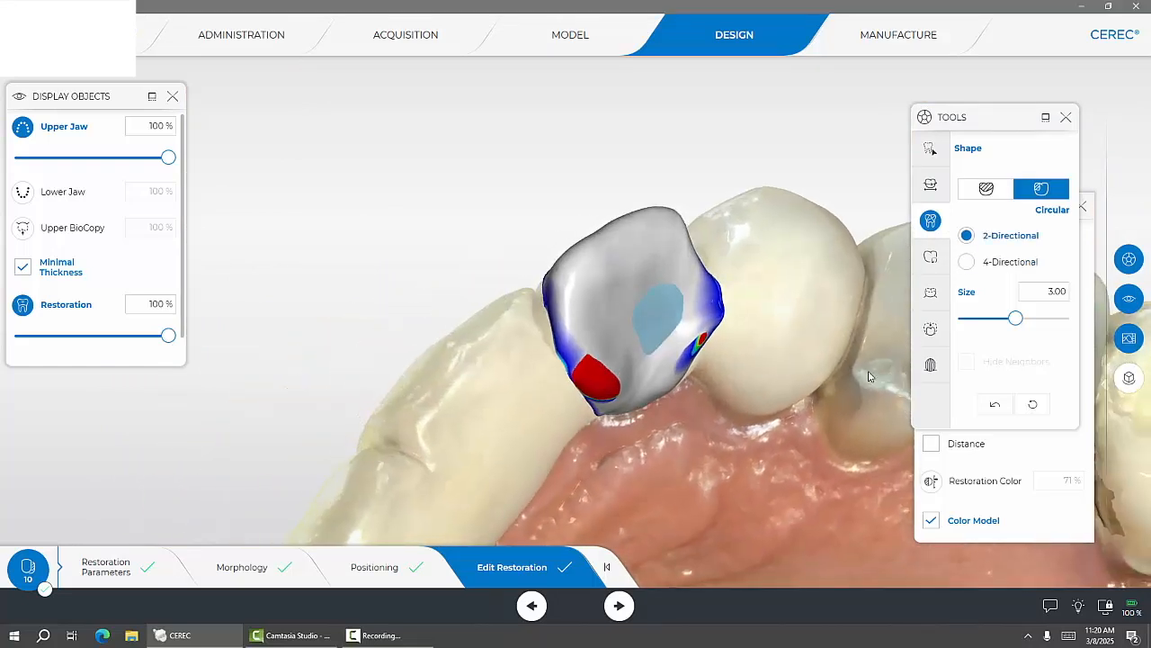
mouse_move(664, 335)
right_down()
mouse_move(663, 367)
mouse_move(665, 331)
right_up()
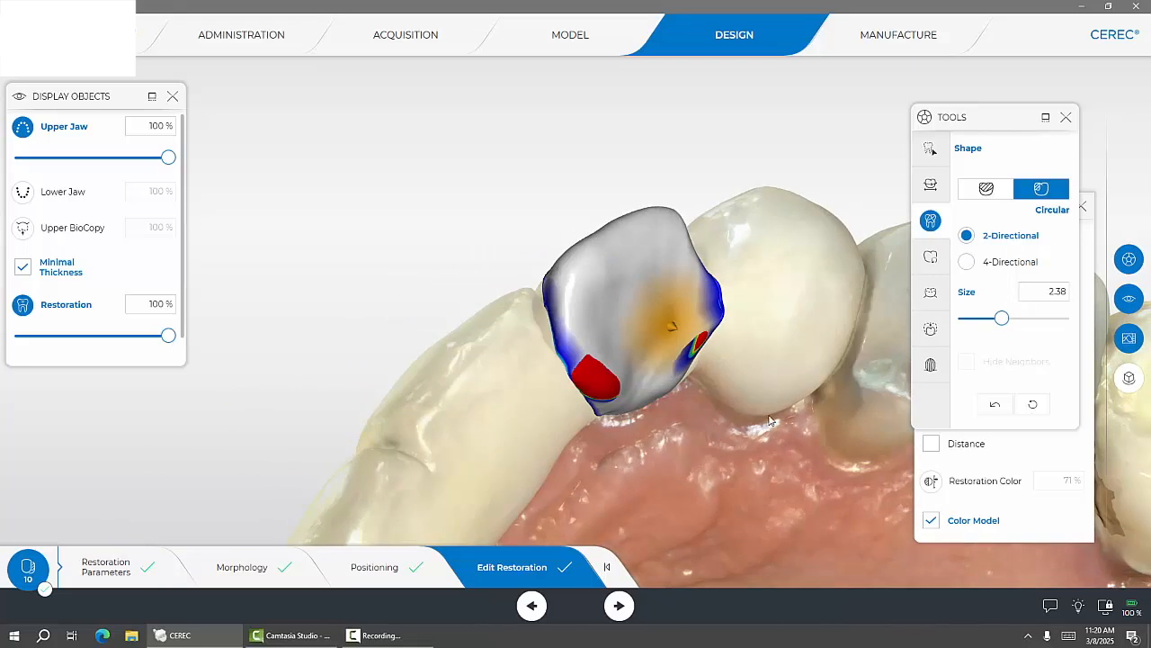
Step: Reduce the restoration's distal contact with the Form Remove tool at size 1.18 mm
drag(772, 414, 748, 369)
right_click(769, 382)
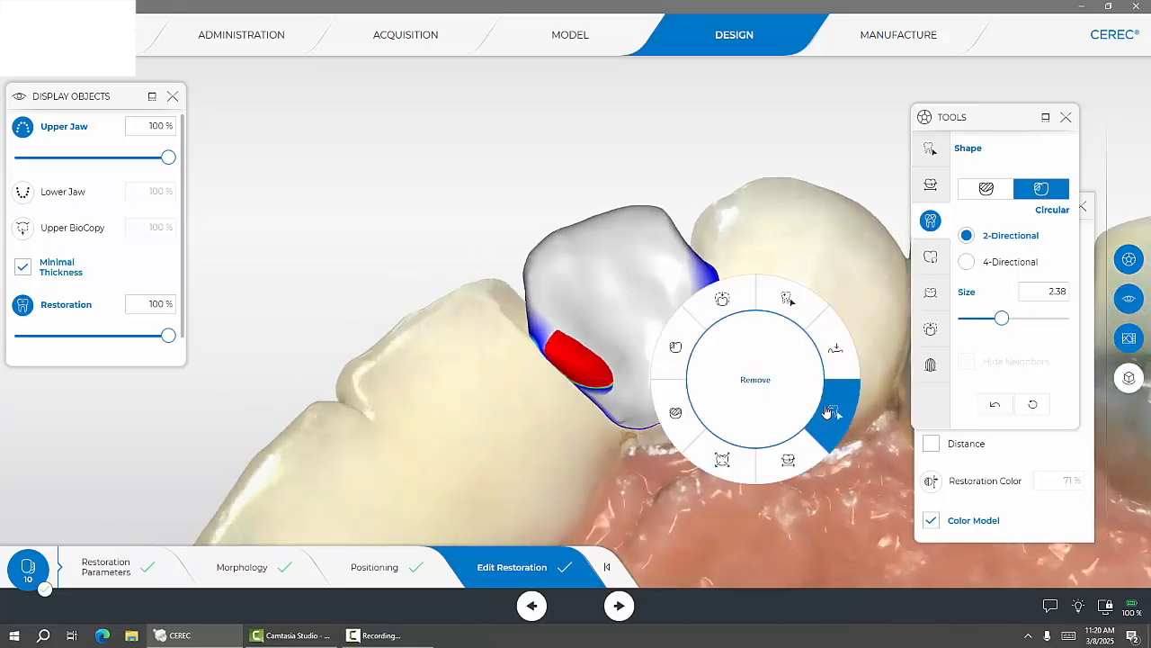
click(832, 409)
right_drag(709, 336, 706, 352)
click(707, 335)
Step: Reduce the restoration's mesial contact with the Form Remove tool at 10 % strength, using size 1.93 mm and 2.30 mm
drag(999, 331, 960, 332)
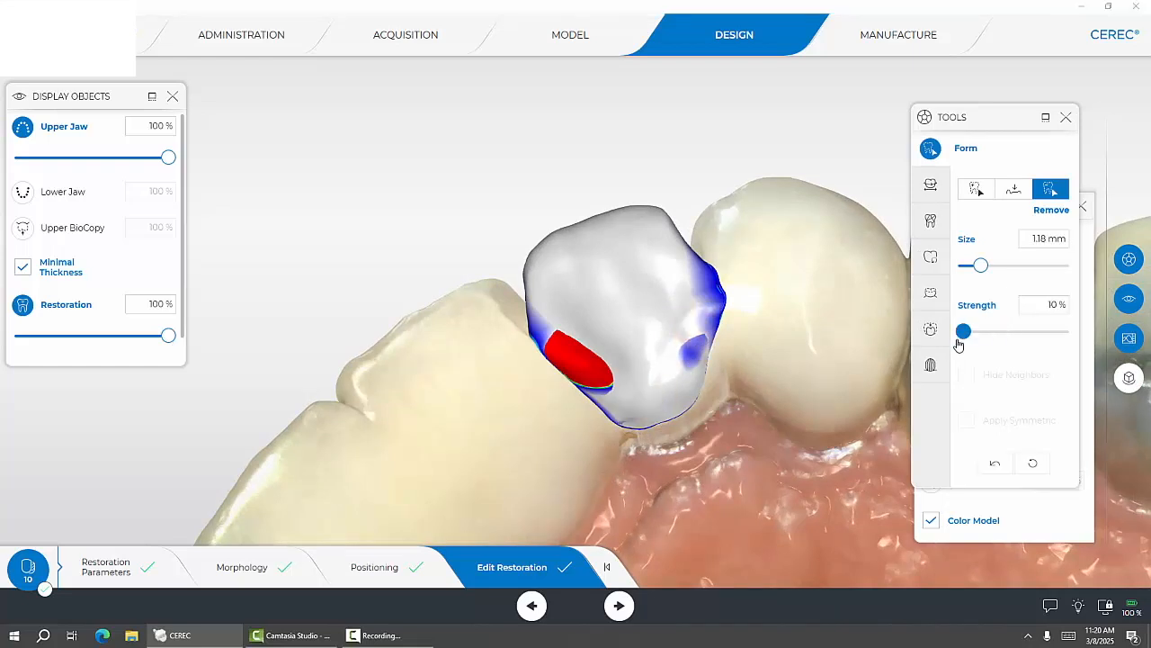
mouse_move(597, 382)
right_down()
mouse_move(599, 363)
mouse_move(583, 370)
right_up()
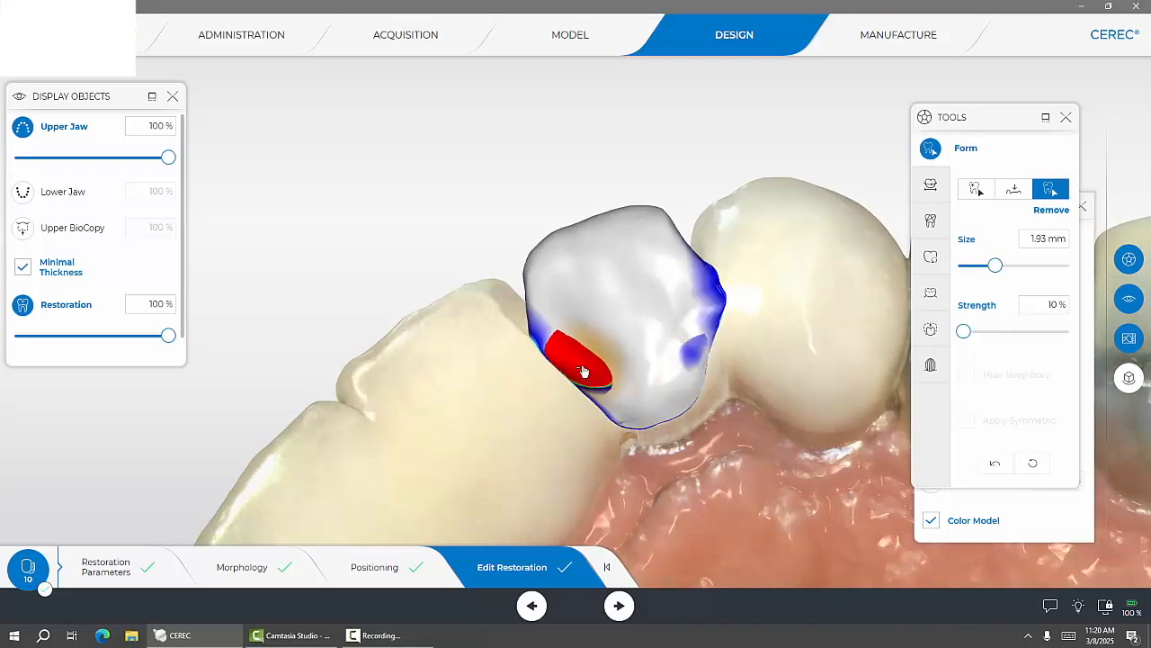
drag(570, 364, 567, 367)
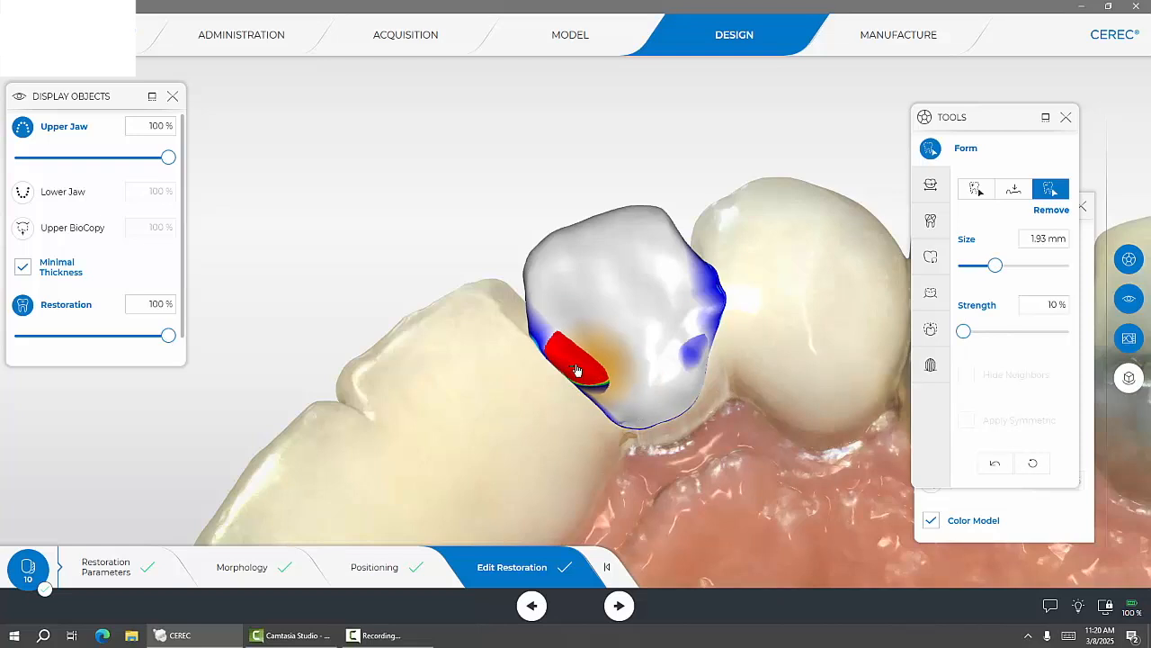
mouse_move(576, 361)
mouse_down()
mouse_move(586, 381)
mouse_move(563, 365)
mouse_move(595, 383)
mouse_move(572, 371)
mouse_up()
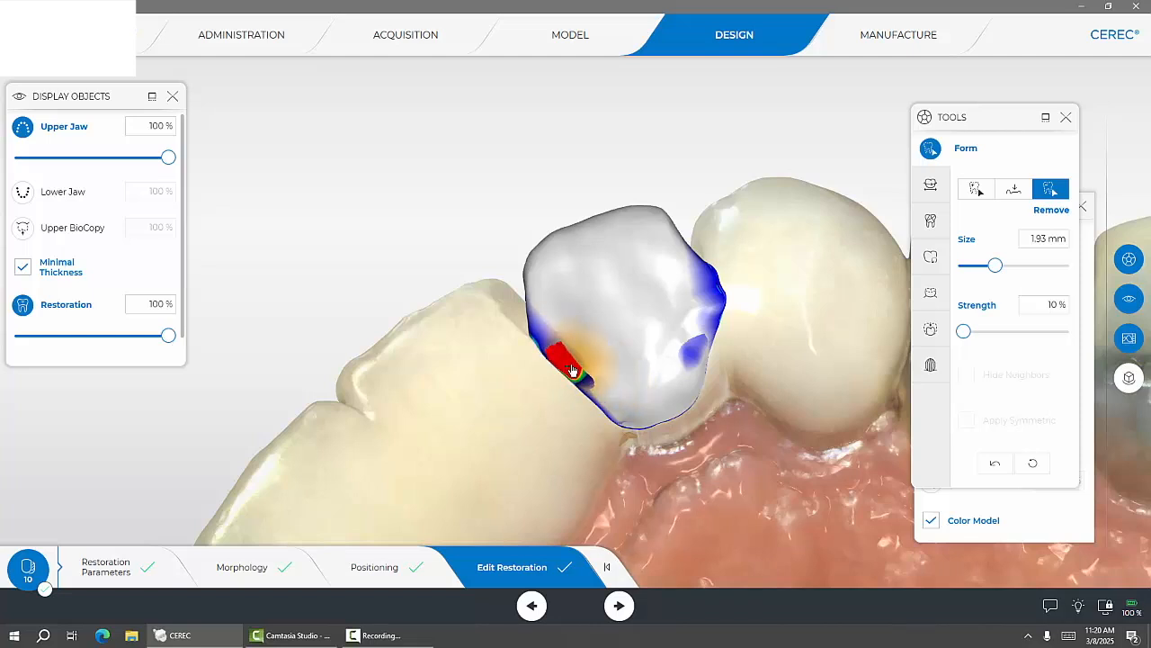
scroll(692, 342, up, 2)
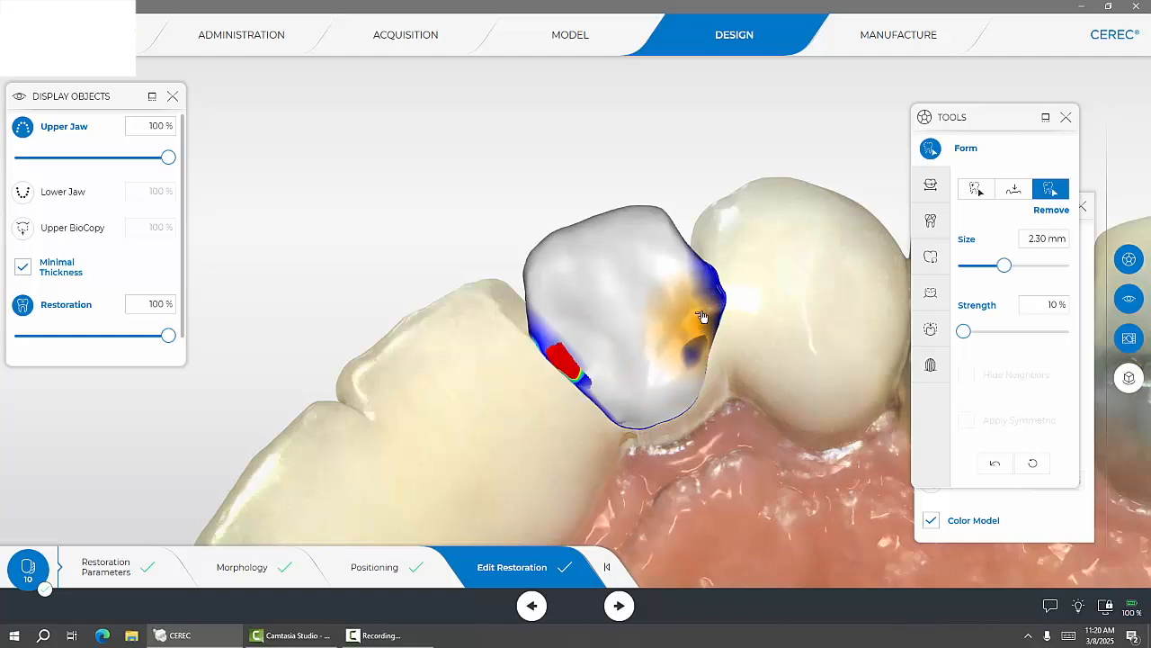
drag(577, 376, 560, 359)
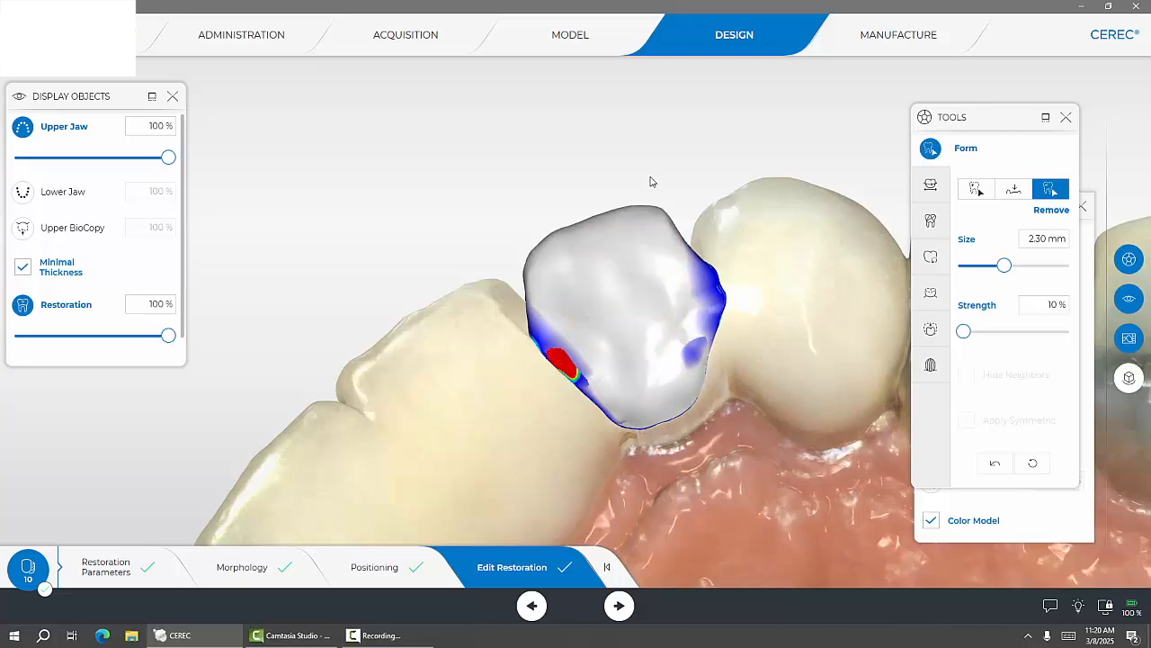
scroll(652, 140, down, 1)
drag(604, 137, 627, 160)
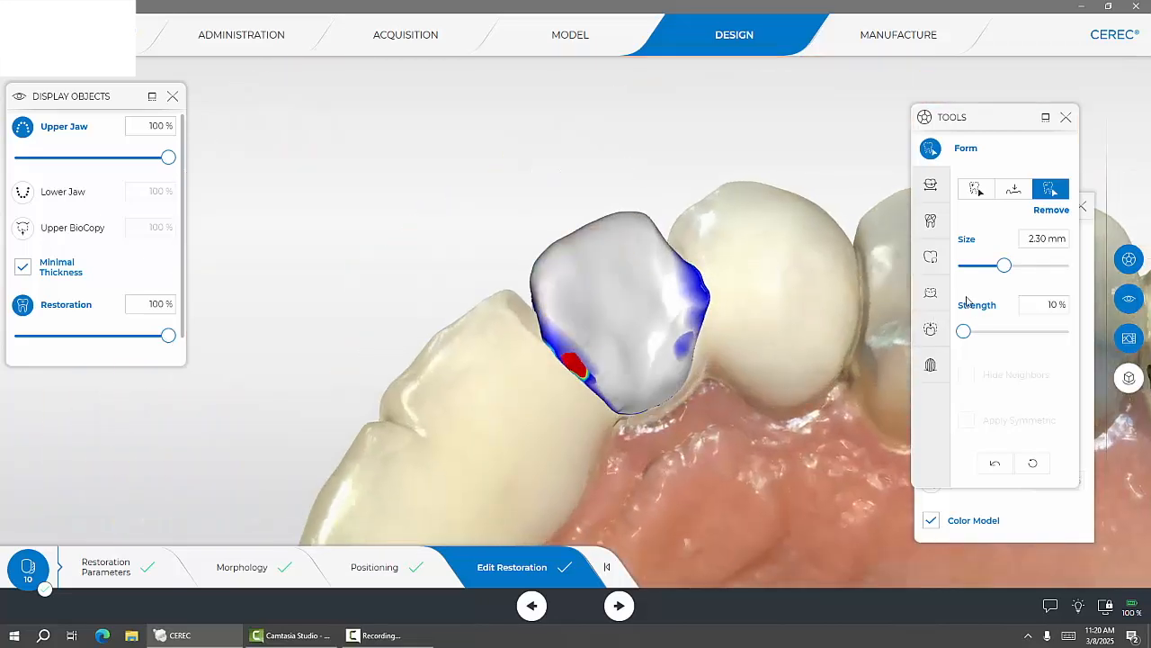
Step: Smooth the distal lingual surface of the restoration with the Form Smooth tool at size 1.58 mm and 10 % strength
right_click(817, 447)
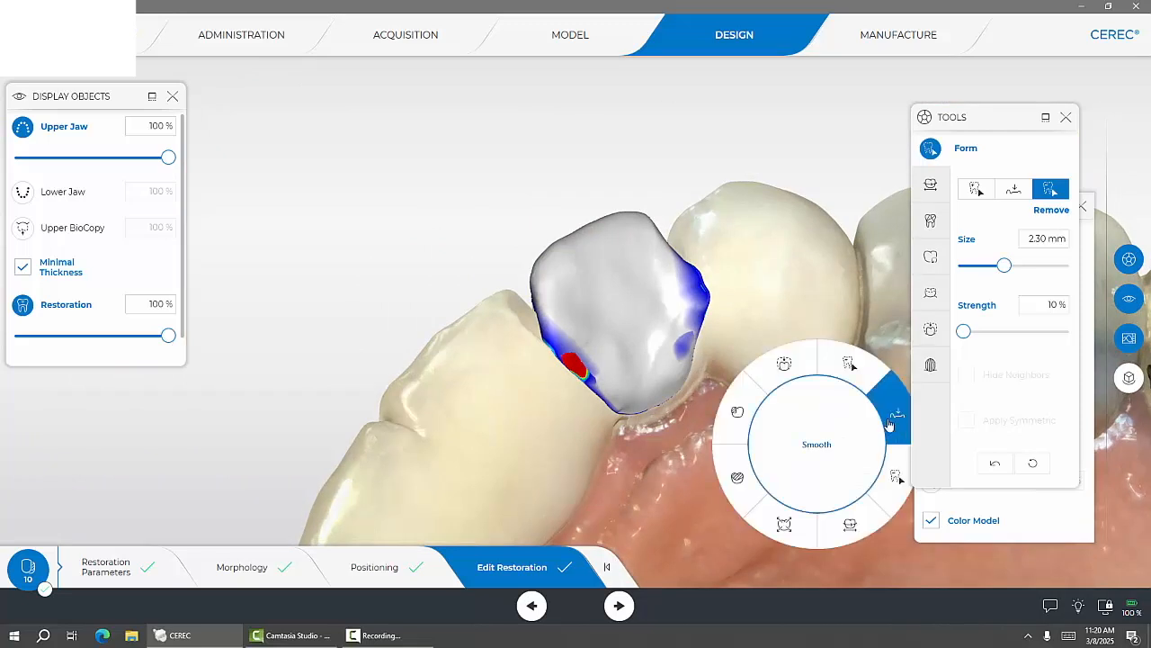
click(888, 419)
scroll(547, 339, down, 3)
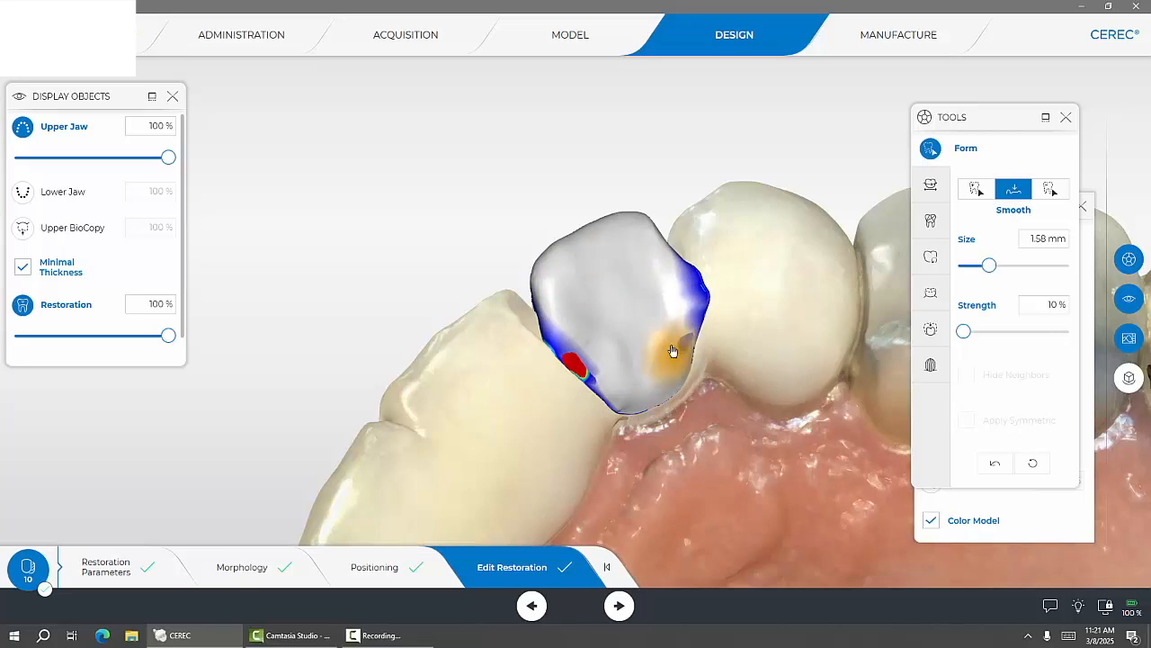
Step: Examine the restoration's facial contour and incisal length against the neighbouring and contralateral teeth
mouse_move(741, 179)
right_down()
mouse_move(580, 137)
mouse_move(619, 225)
right_up()
drag(652, 365, 715, 322)
drag(749, 373, 675, 399)
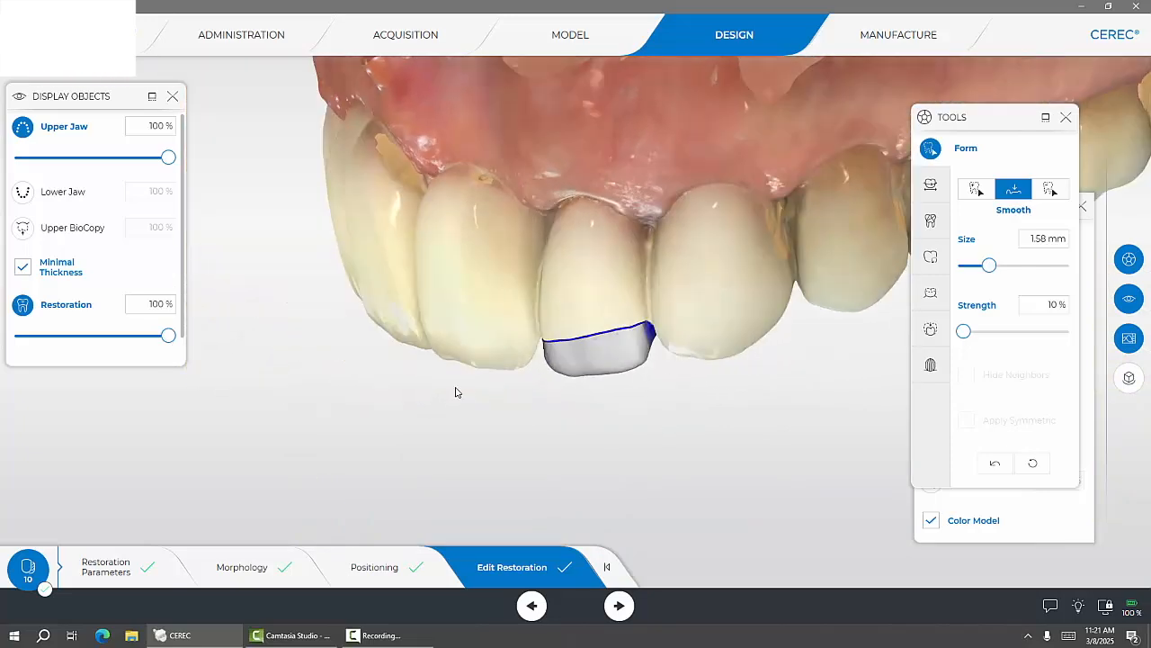
drag(455, 390, 491, 362)
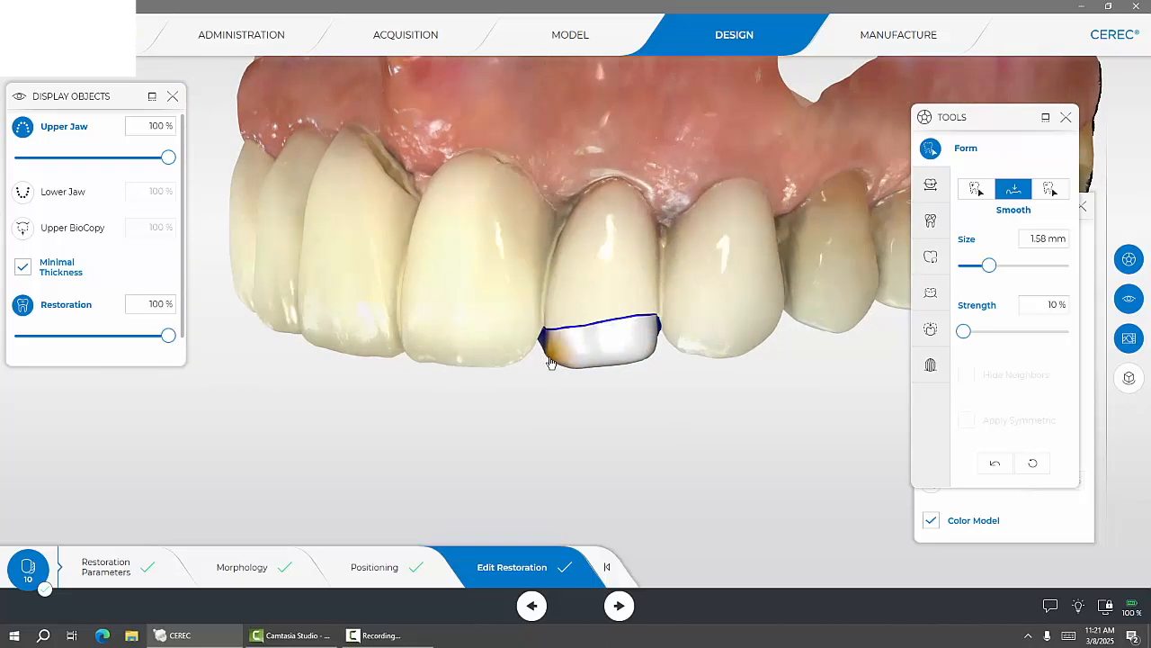
drag(760, 326, 897, 311)
scroll(782, 320, down, 3)
right_drag(897, 311, 847, 301)
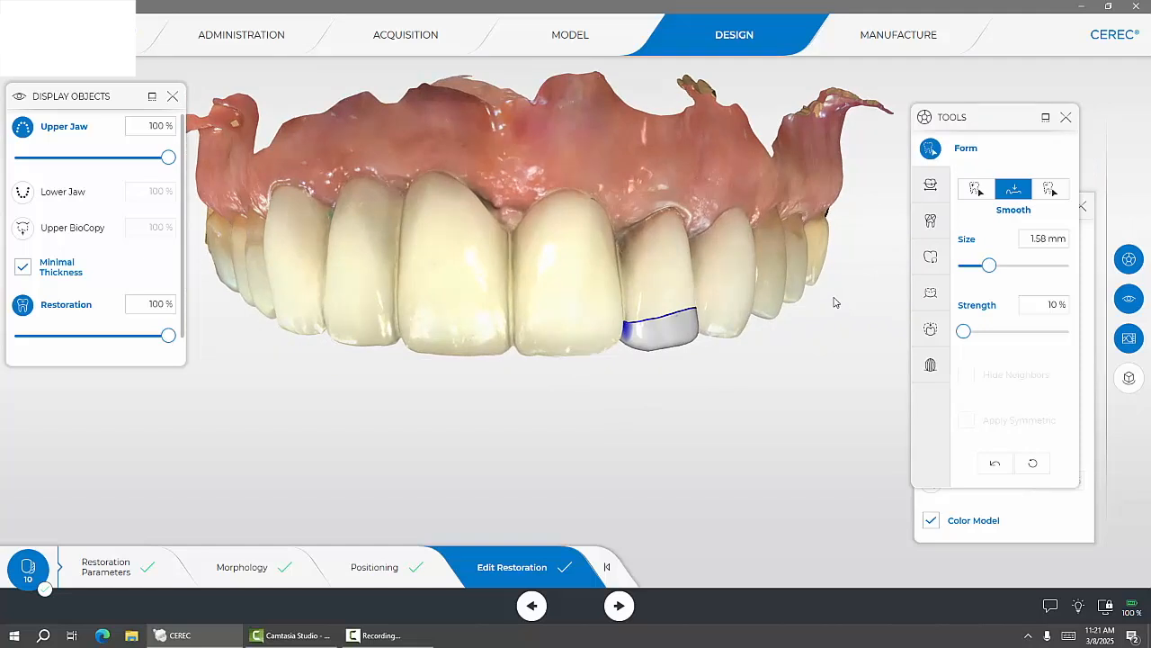
mouse_move(827, 297)
mouse_down()
mouse_move(833, 305)
mouse_move(826, 292)
mouse_up()
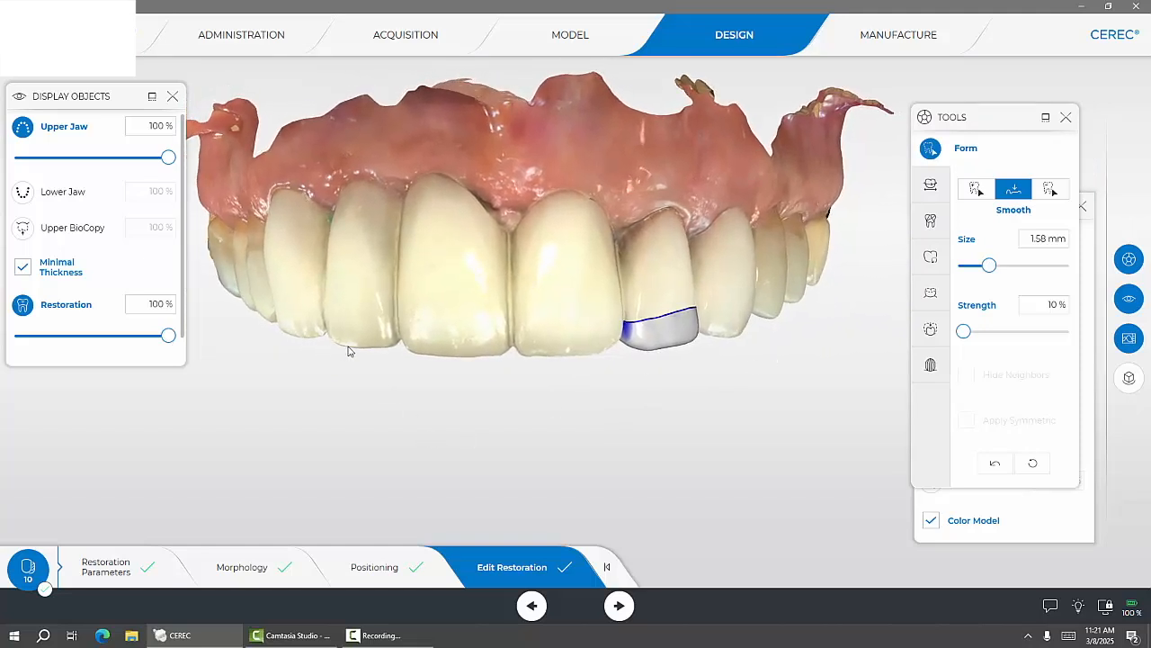
scroll(740, 416, up, 3)
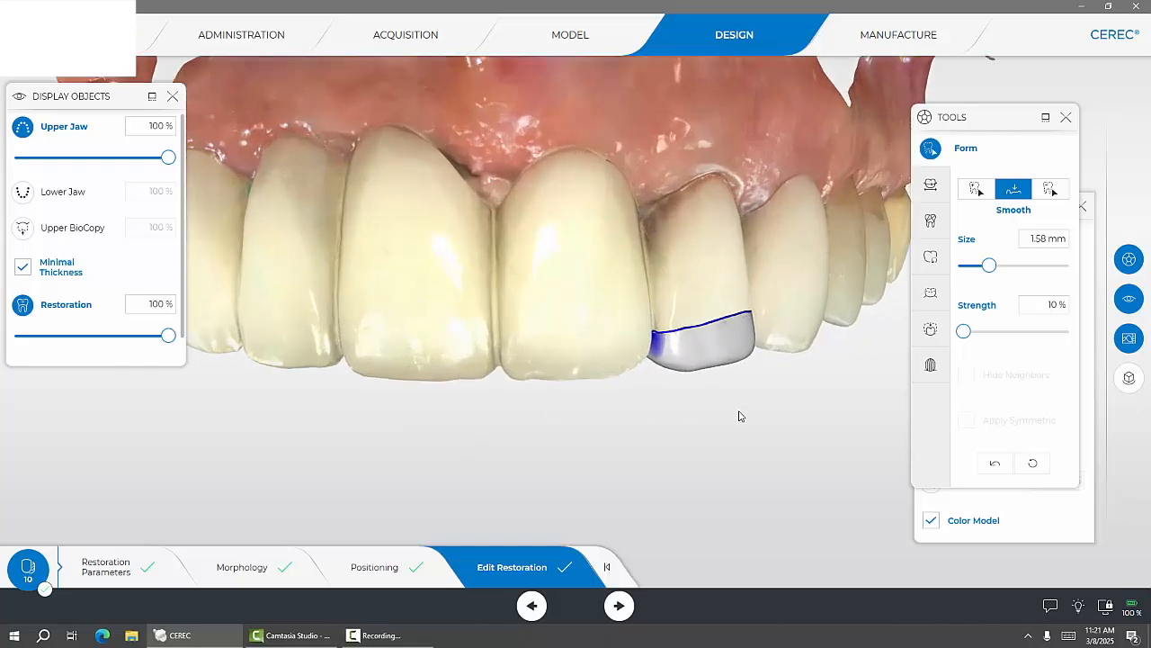
Step: Reshape the mesial incisal corner of the restoration with the circular 4-Directional Shape tool at size 2.38 and 2.73
click(1065, 117)
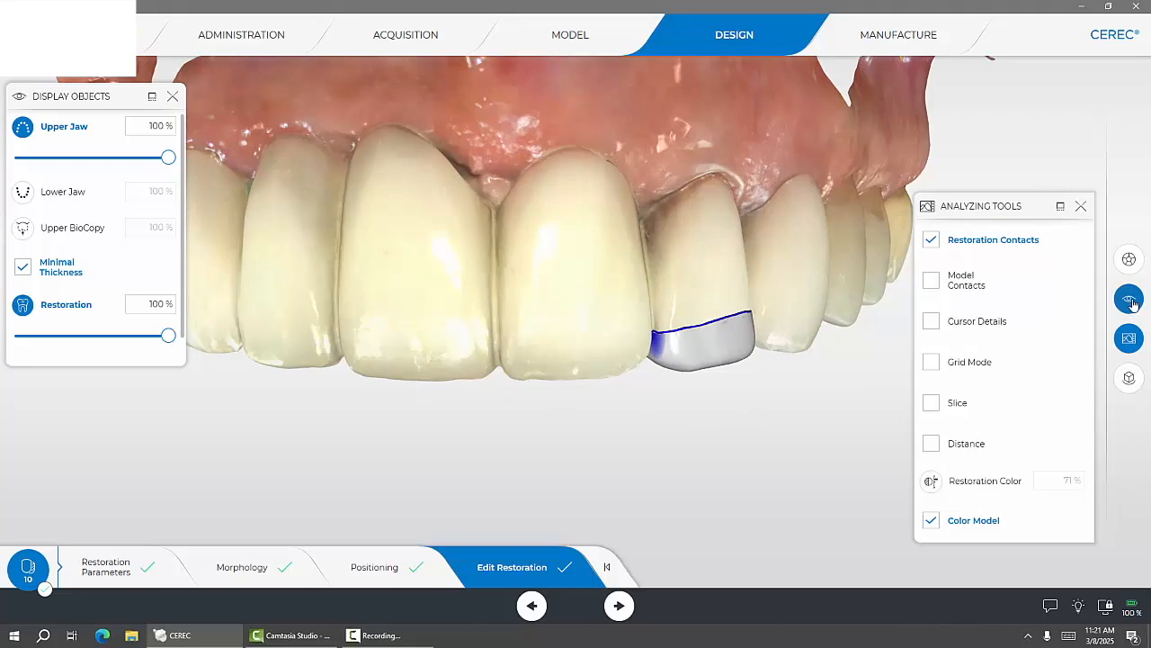
click(1130, 261)
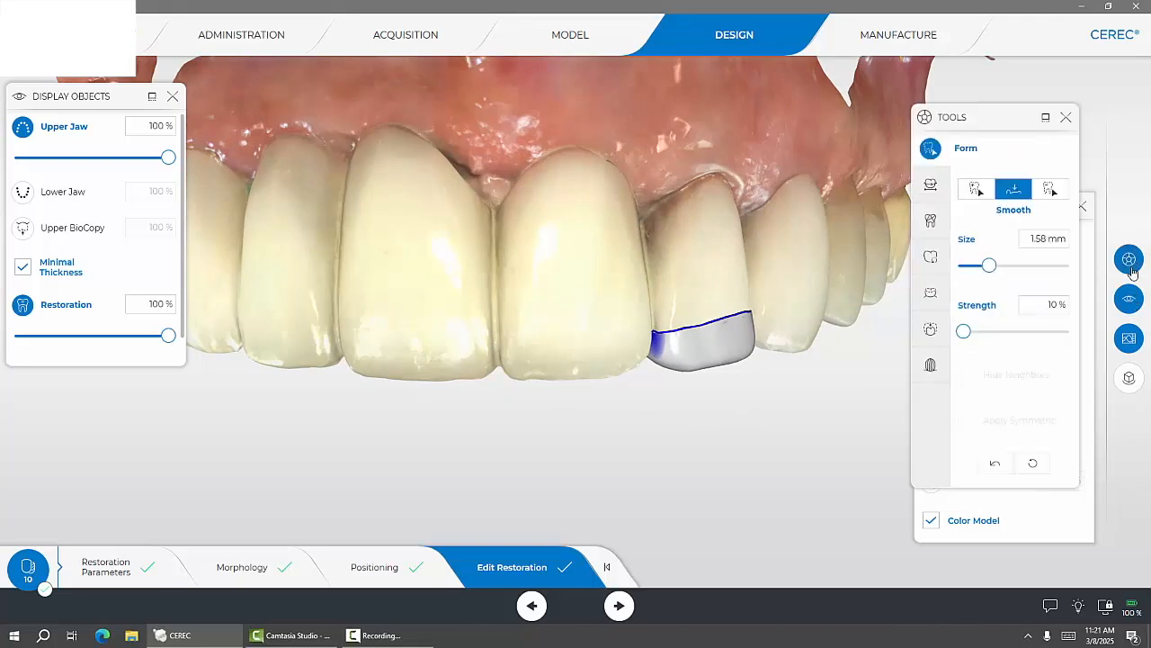
click(935, 225)
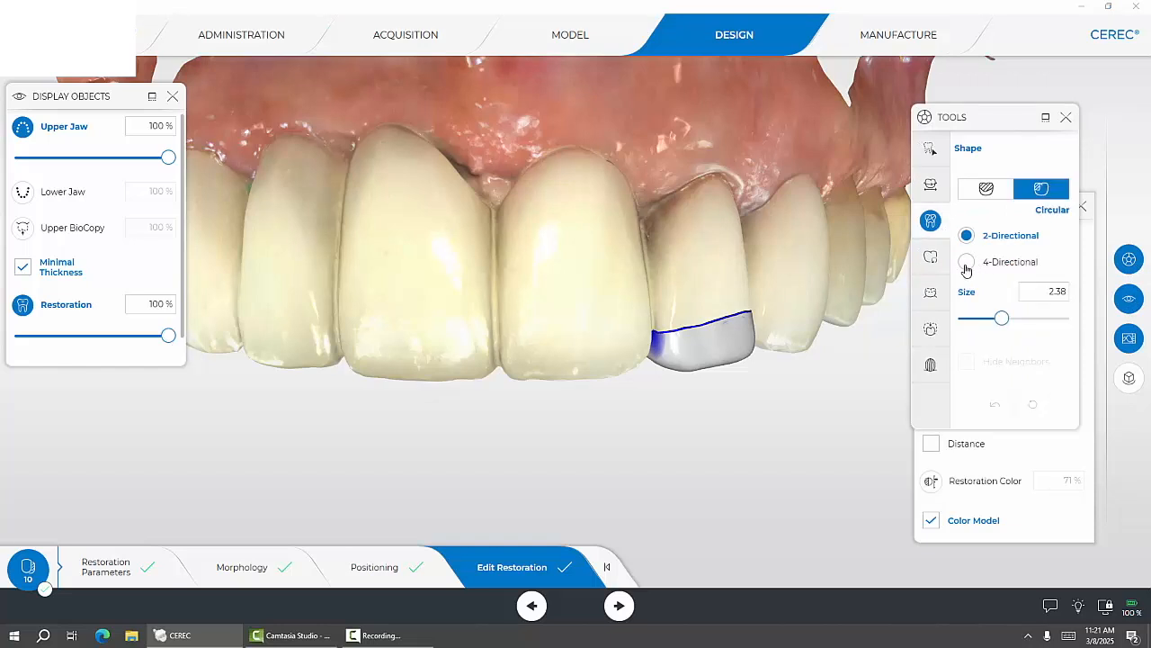
click(967, 261)
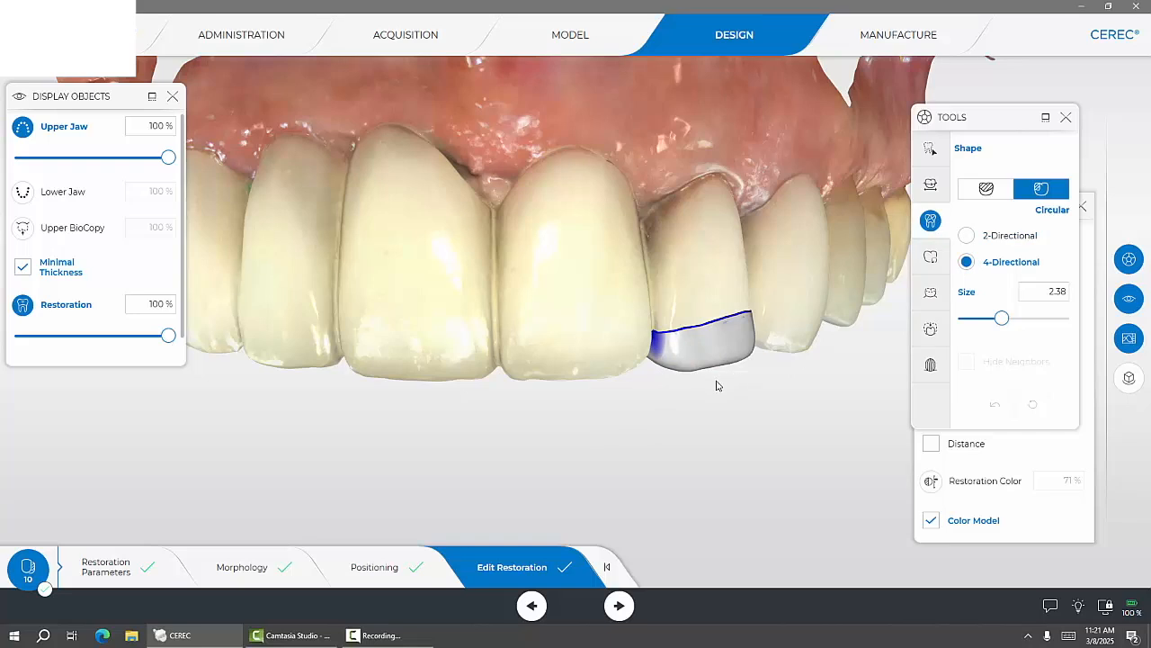
drag(717, 386, 677, 385)
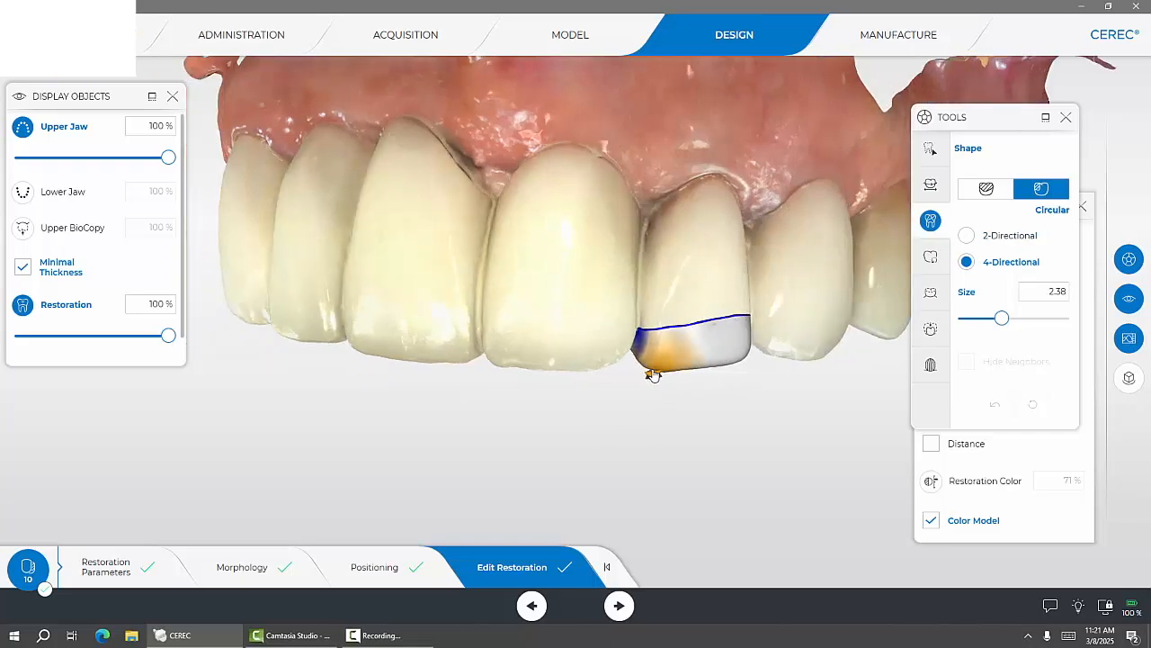
drag(654, 375, 657, 376)
scroll(660, 371, up, 4)
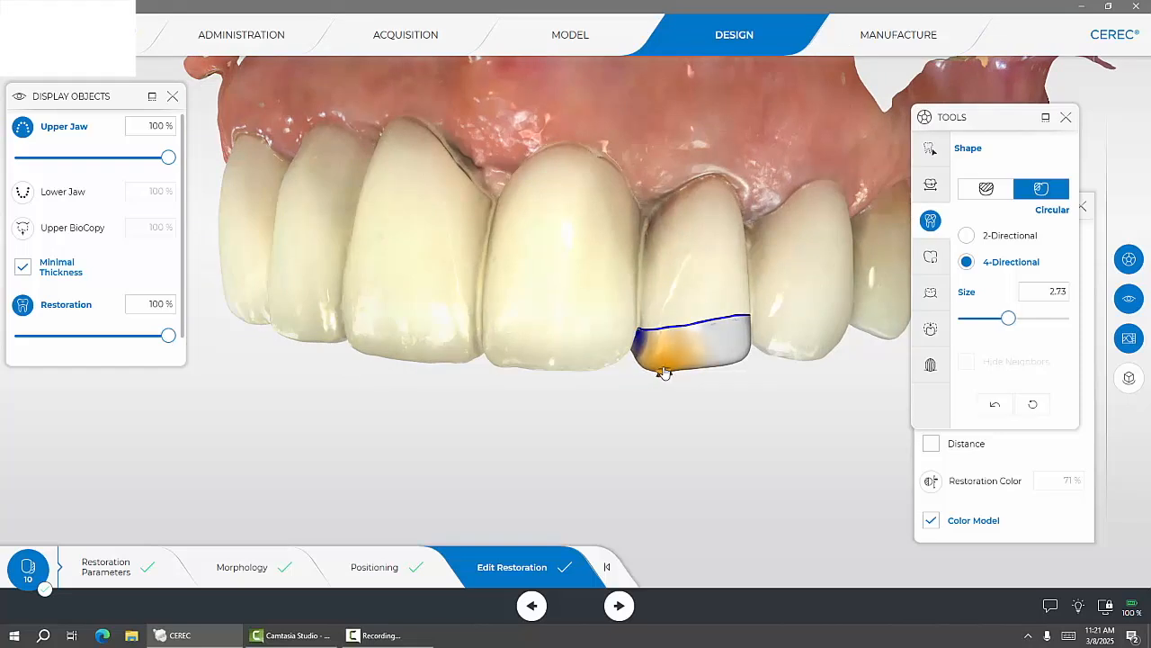
Step: Refine the distal part of the incisal edge with the circular 2-Directional Shape tool at size 3.08 and check the restoration from the occlusal
scroll(840, 380, down, 5)
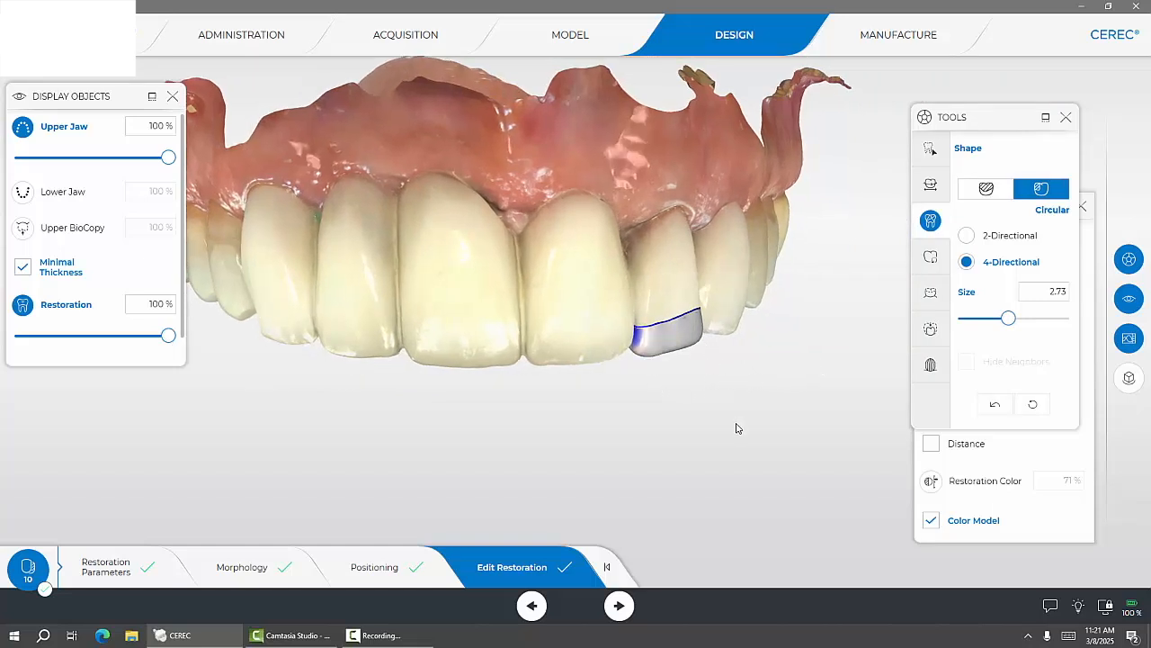
click(967, 235)
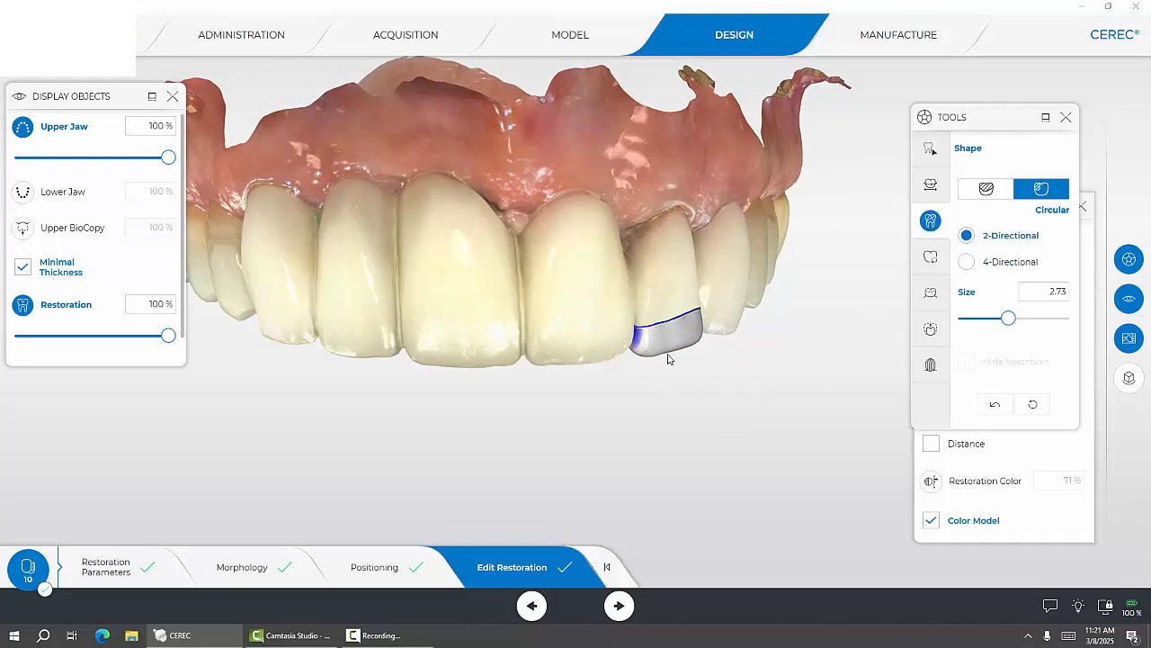
scroll(668, 352, up, 3)
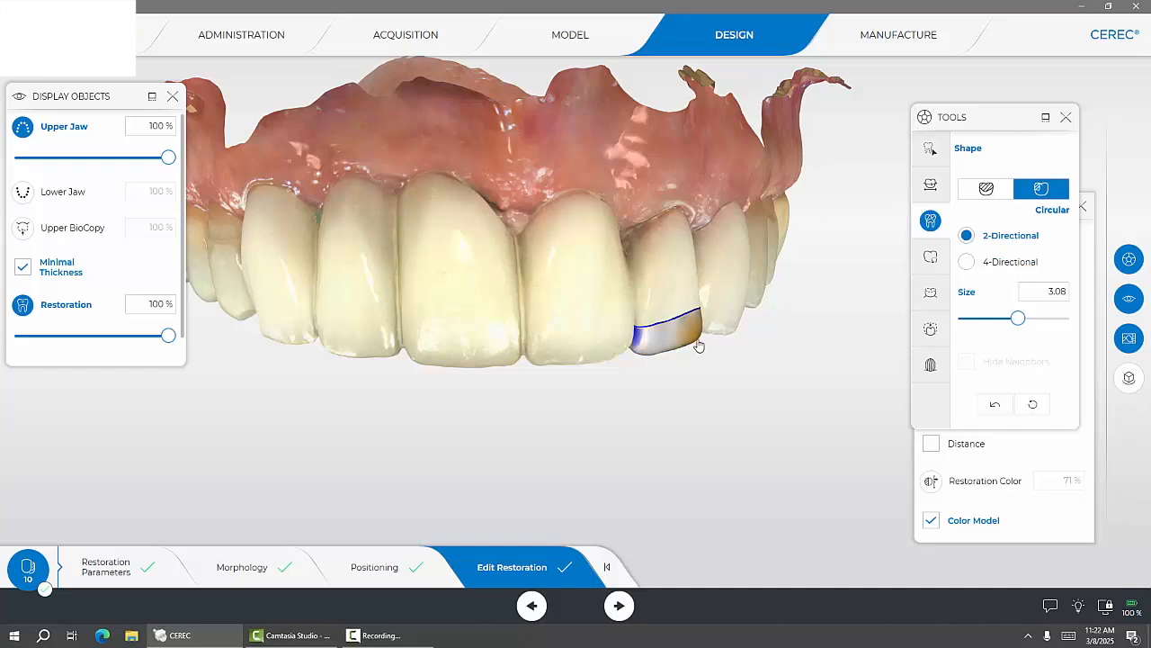
drag(814, 315, 812, 337)
drag(677, 456, 672, 343)
drag(738, 441, 810, 314)
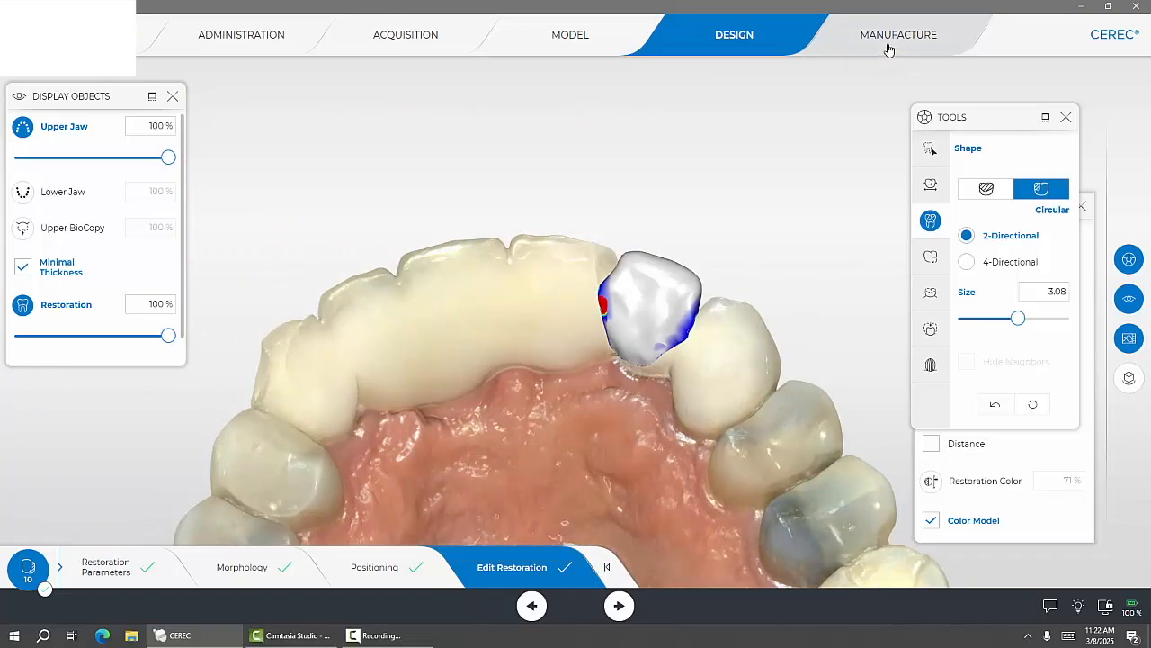
Step: Go to the manufacture phase and check the restoration and sprue position in the Tetric CAD block from the lingual and facial sides
click(887, 38)
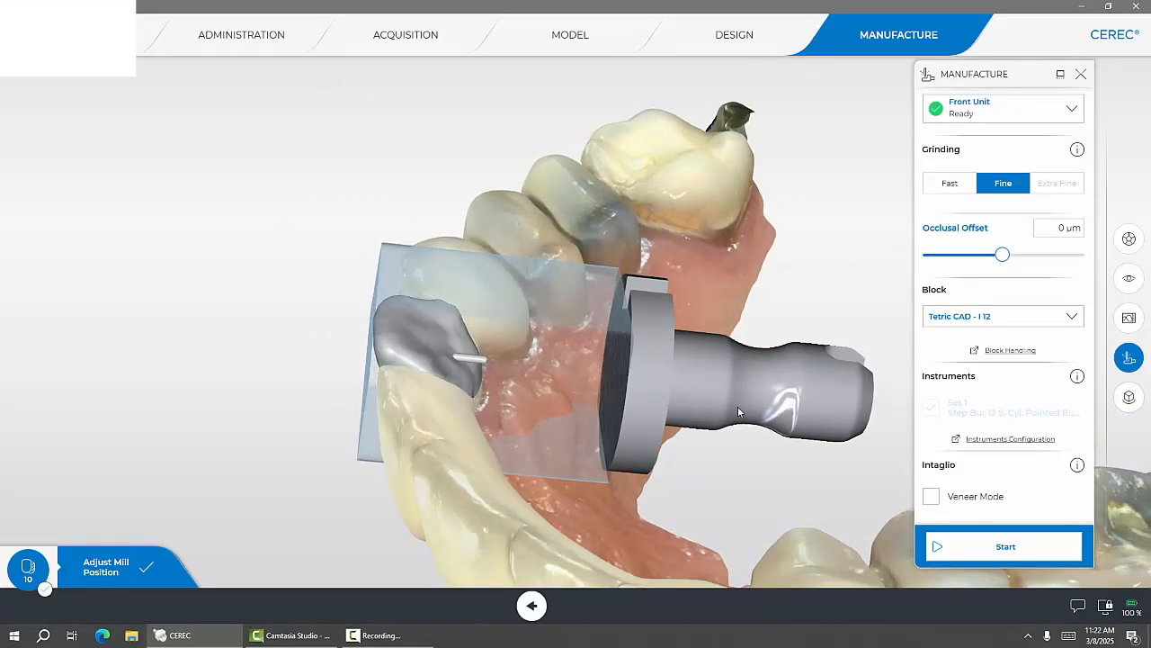
drag(505, 186, 754, 221)
drag(510, 501, 502, 476)
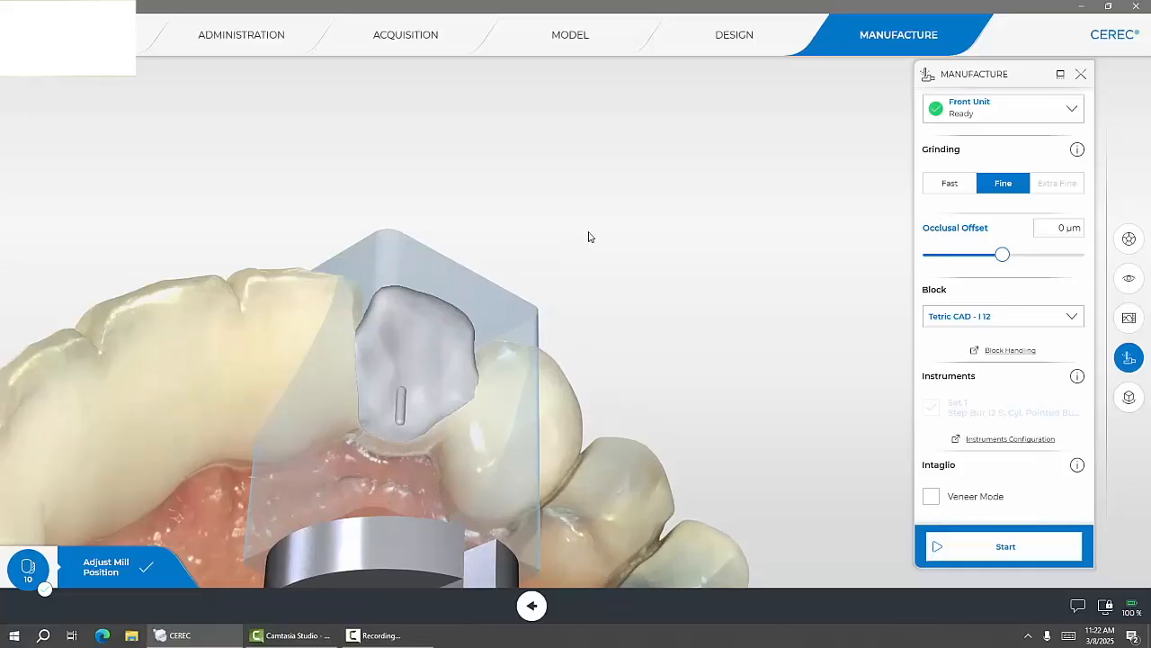
right_drag(623, 263, 786, 243)
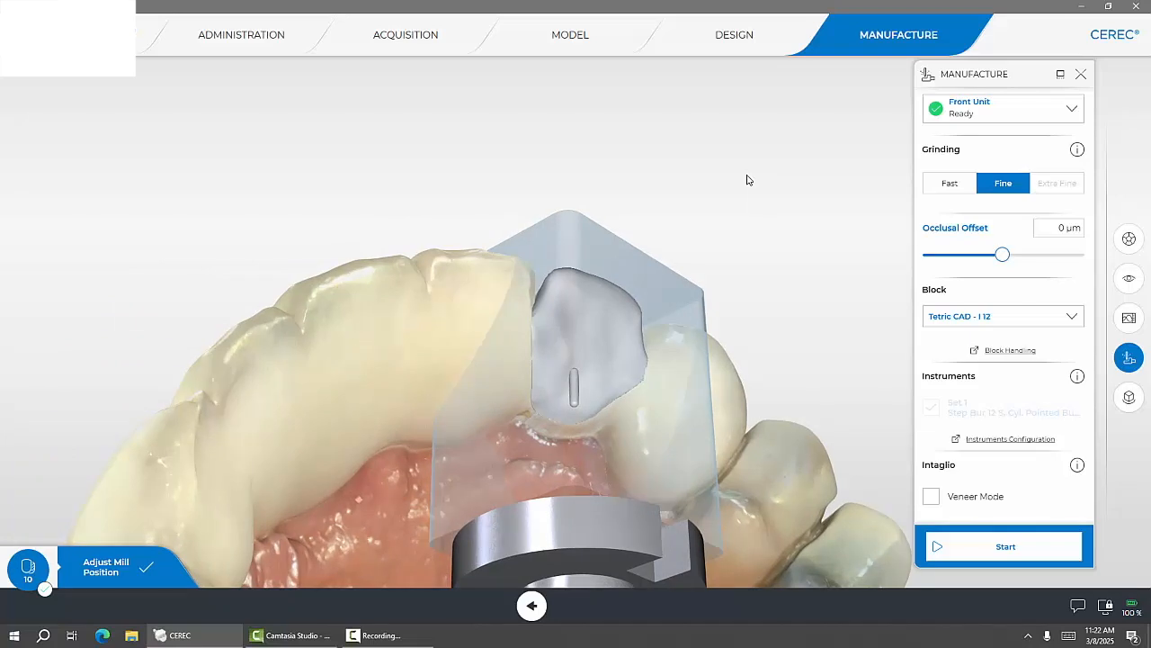
right_drag(746, 180, 683, 192)
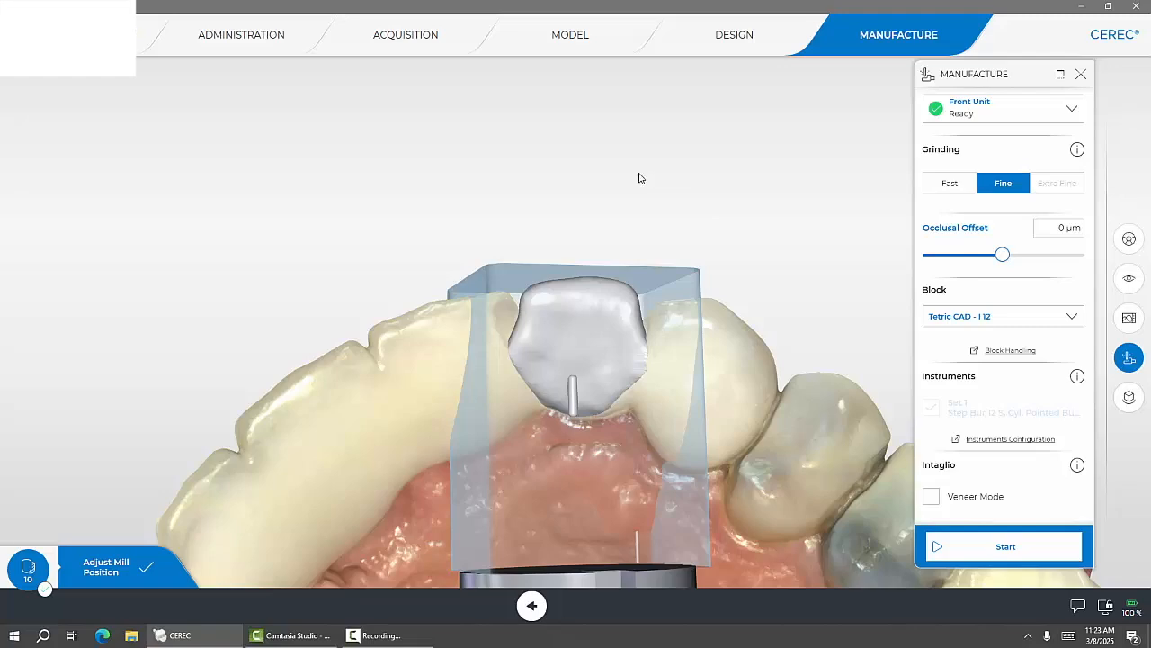
drag(596, 203, 596, 357)
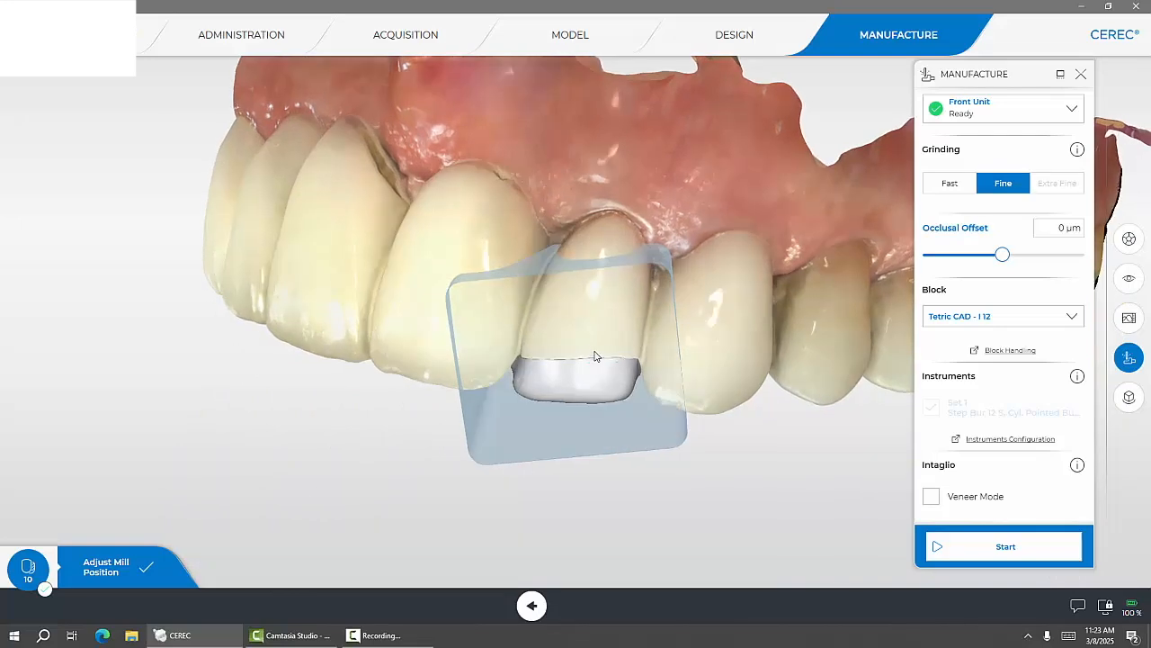
drag(782, 434, 797, 365)
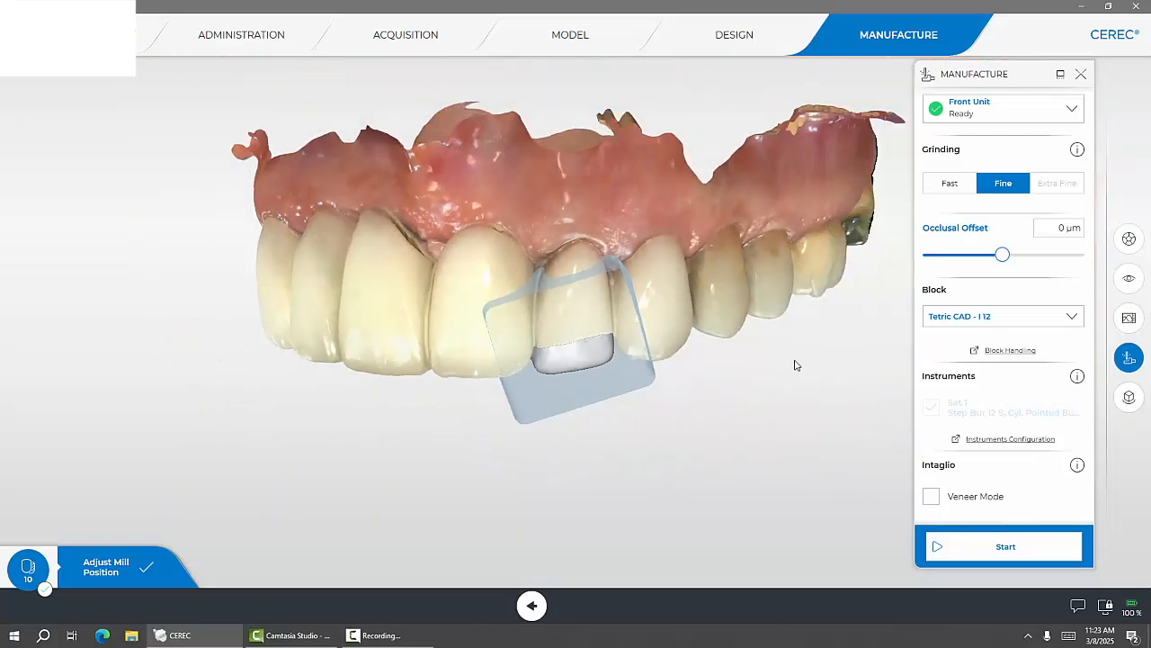
mouse_move(788, 321)
mouse_down()
mouse_move(797, 312)
mouse_move(799, 335)
mouse_up()
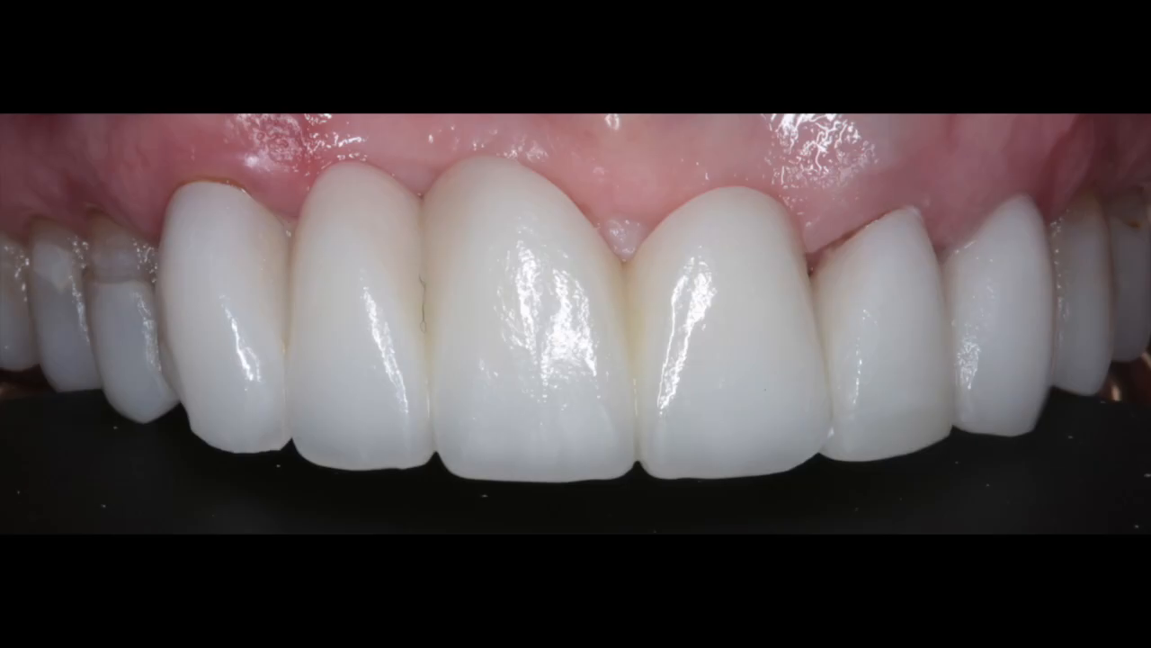